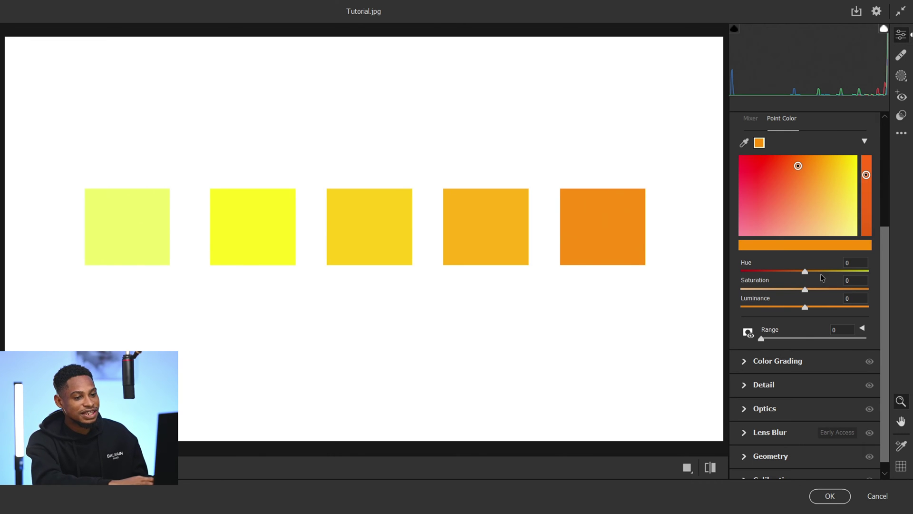
# Step: Shift the sampled orange swatch's Point Color hue to -100, turning it red
pyautogui.moveTo(803, 273)
pyautogui.mouseDown()
pyautogui.moveTo(862, 273)
pyautogui.moveTo(718, 279)
pyautogui.moveTo(816, 272)
pyautogui.moveTo(809, 272)
pyautogui.mouseUp()
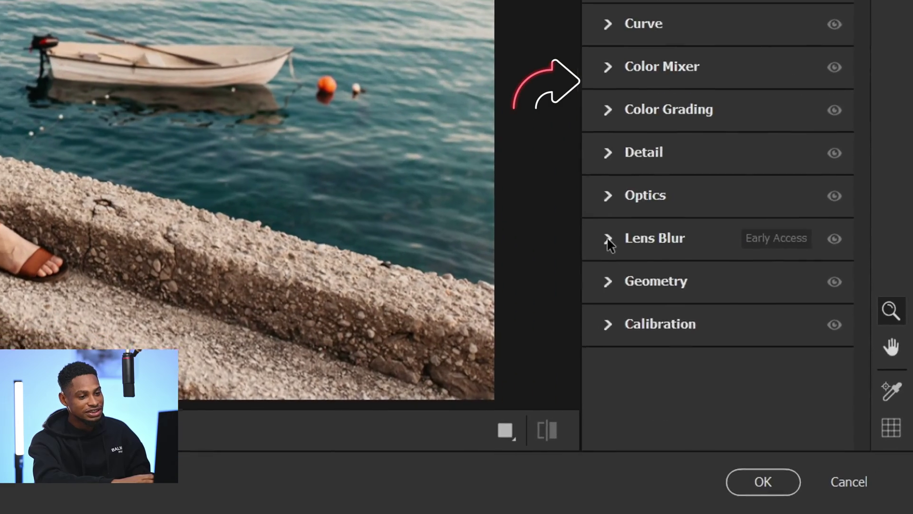
# Step: Expand Lens Blur and apply it, softening the background at Blur Amount 50
pyautogui.click(673, 298)
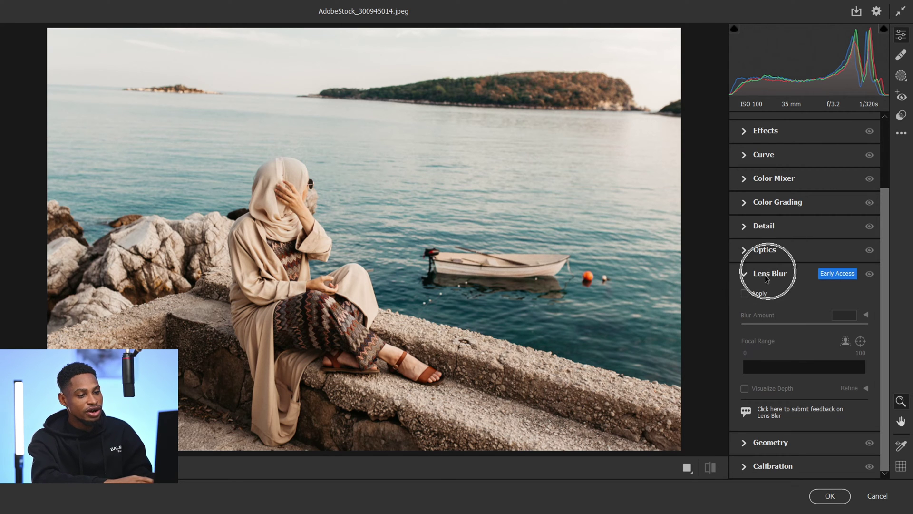
pyautogui.click(746, 294)
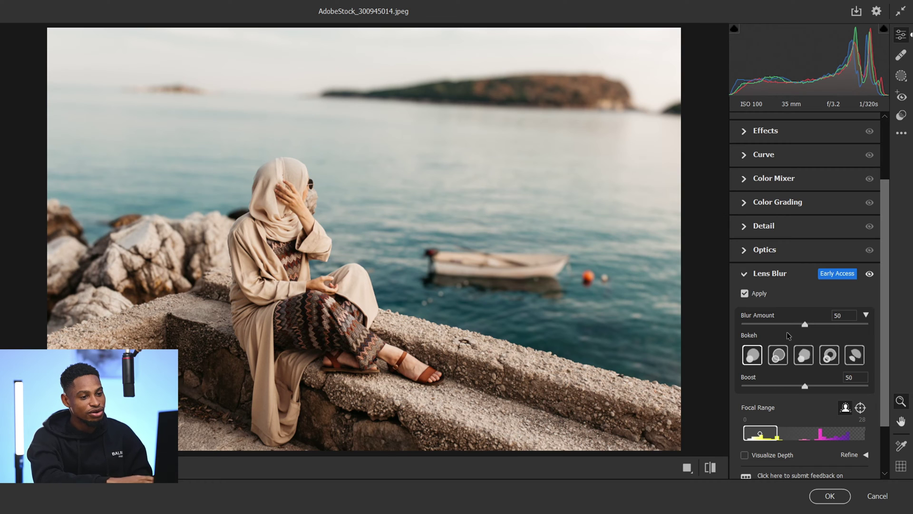
# Step: Compare the photo with and without lens blur using the before/after toggle
pyautogui.click(710, 469)
pyautogui.click(710, 469)
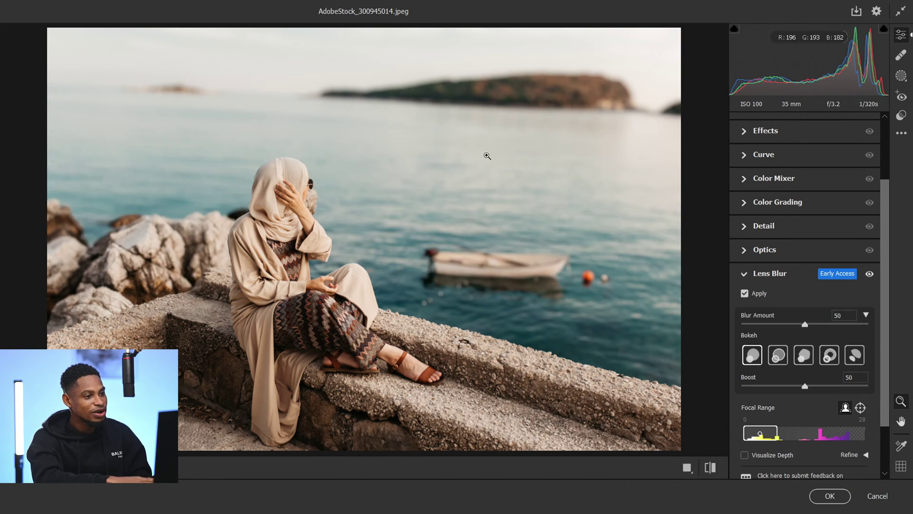
pyautogui.click(713, 468)
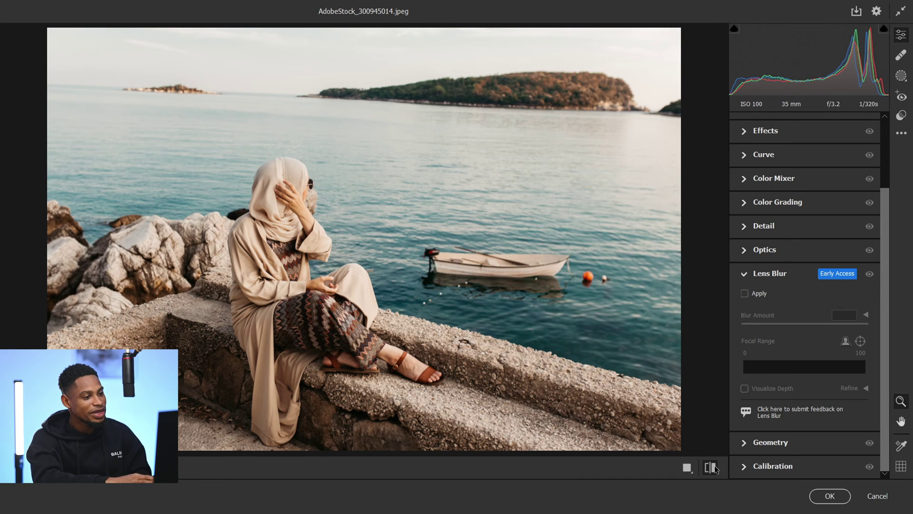
pyautogui.click(713, 468)
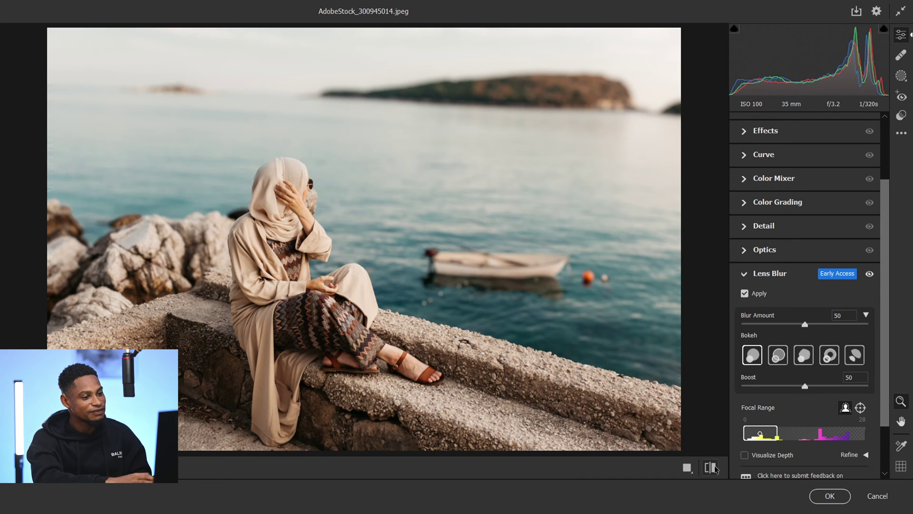
# Step: Raise Blur Amount to 100 and zoom in on the island and boat to inspect
pyautogui.click(804, 326)
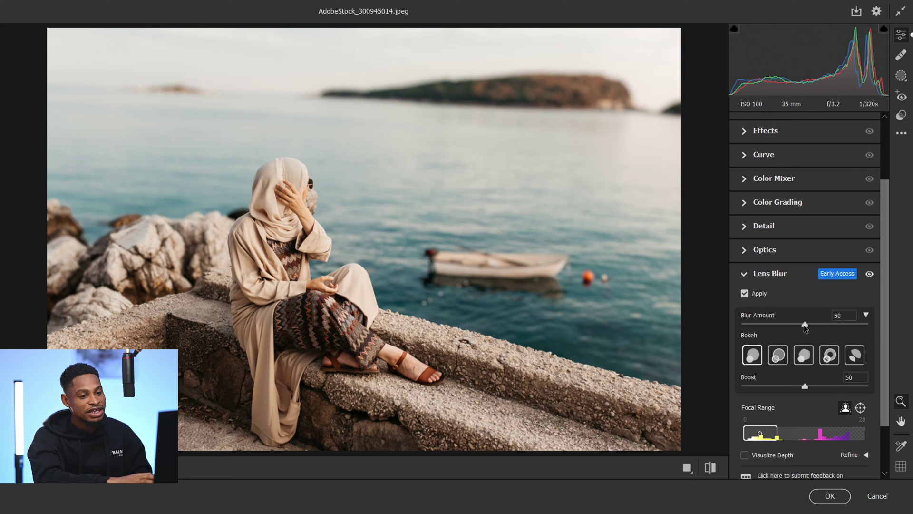
pyautogui.click(804, 326)
pyautogui.moveTo(805, 325); pyautogui.dragTo(868, 324)
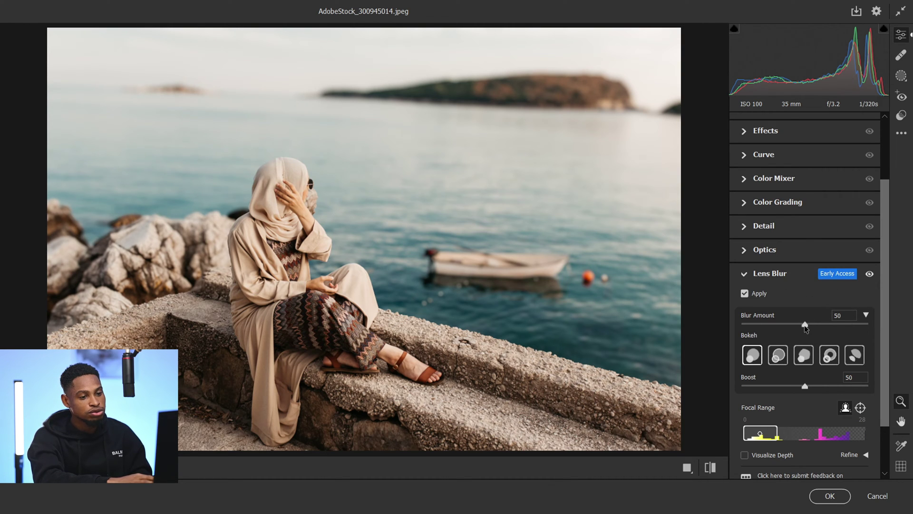
pyautogui.click(505, 105)
pyautogui.click(456, 226)
pyautogui.click(544, 291)
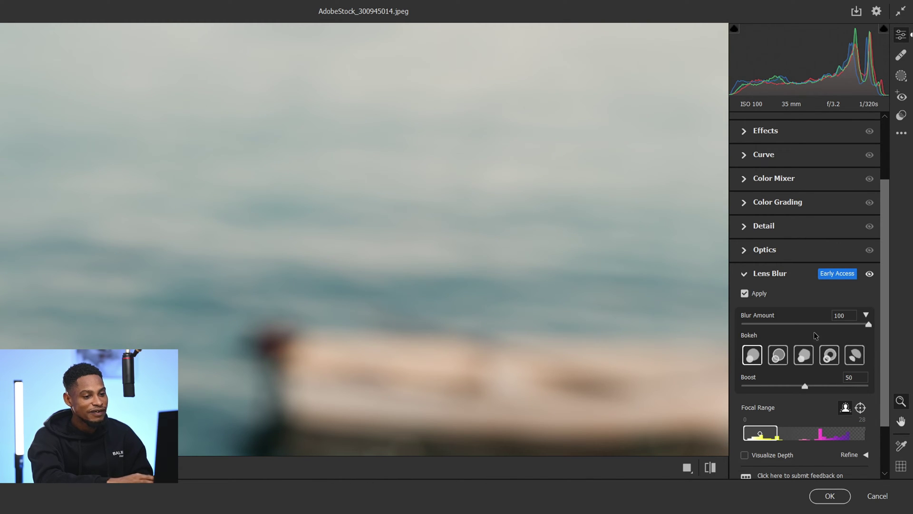
# Step: Briefly lower Blur Amount, return it to 100, and recheck the boat before fitting the view
pyautogui.click(777, 324)
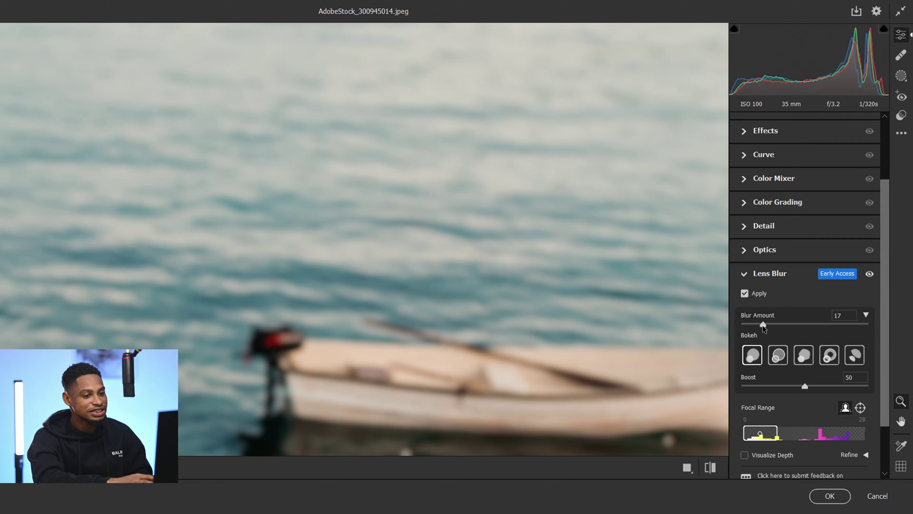
pyautogui.moveTo(763, 325); pyautogui.dragTo(868, 325)
pyautogui.click(534, 256)
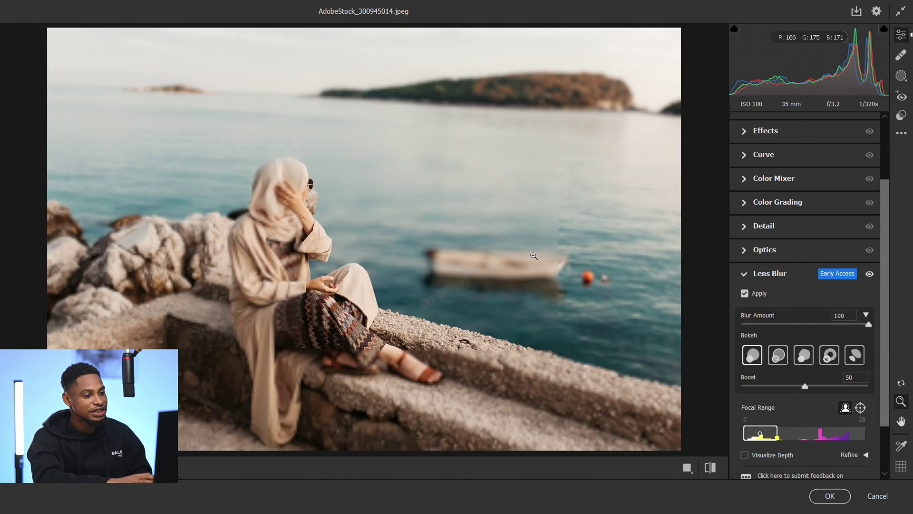
pyautogui.click(534, 255)
pyautogui.click(532, 252)
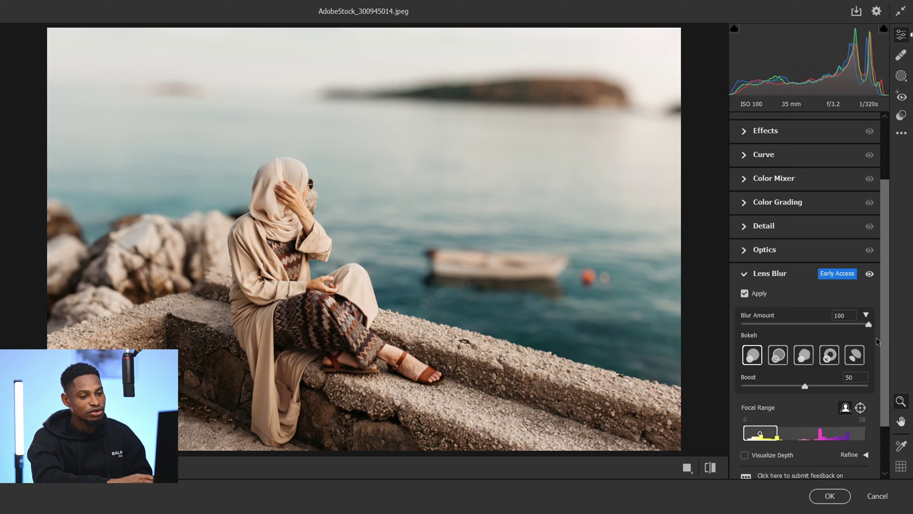
# Step: Reduce Blur Amount to 52 and try the bokeh shapes, settling on Circle
pyautogui.moveTo(870, 323); pyautogui.dragTo(807, 324)
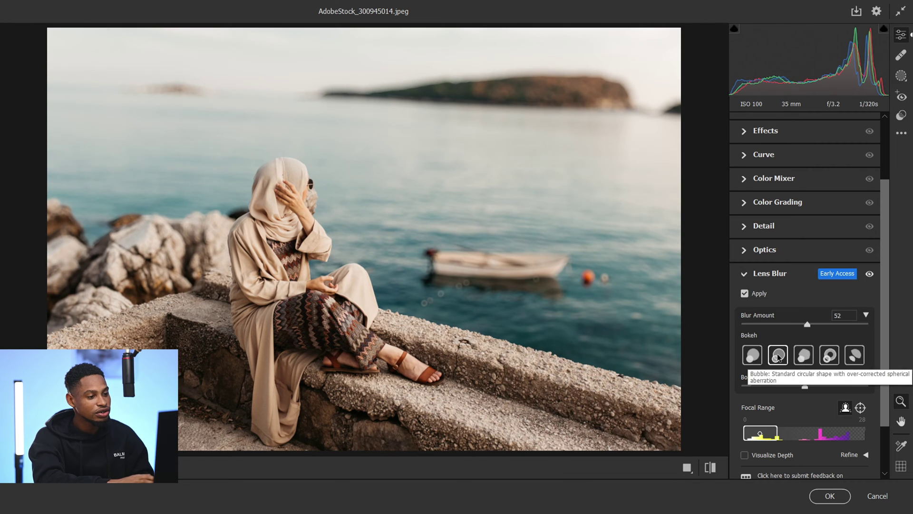
pyautogui.click(804, 356)
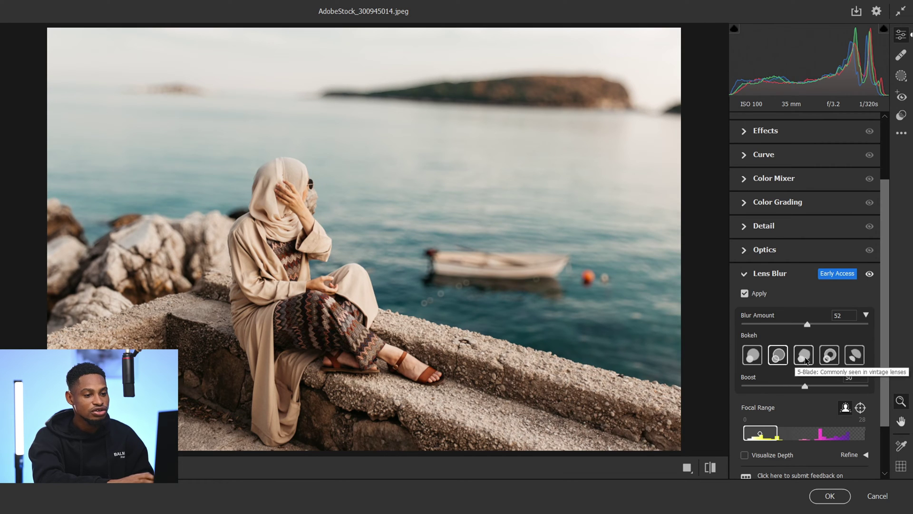
pyautogui.click(829, 356)
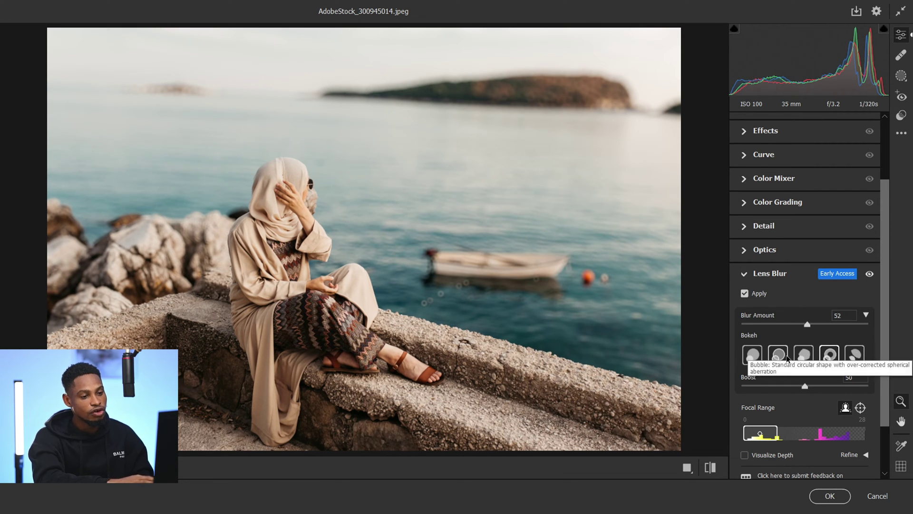
pyautogui.click(754, 355)
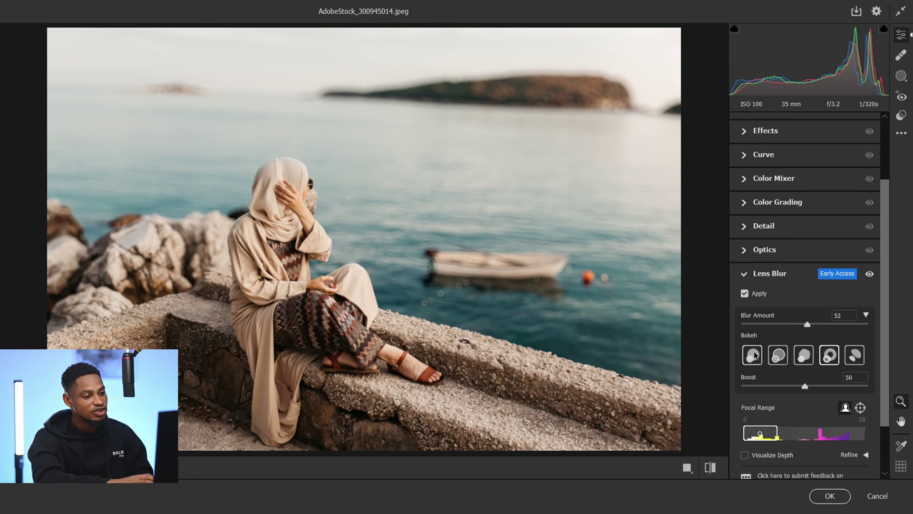
# Step: Nudge the Boost slider up, then set it back to 51
pyautogui.click(806, 386)
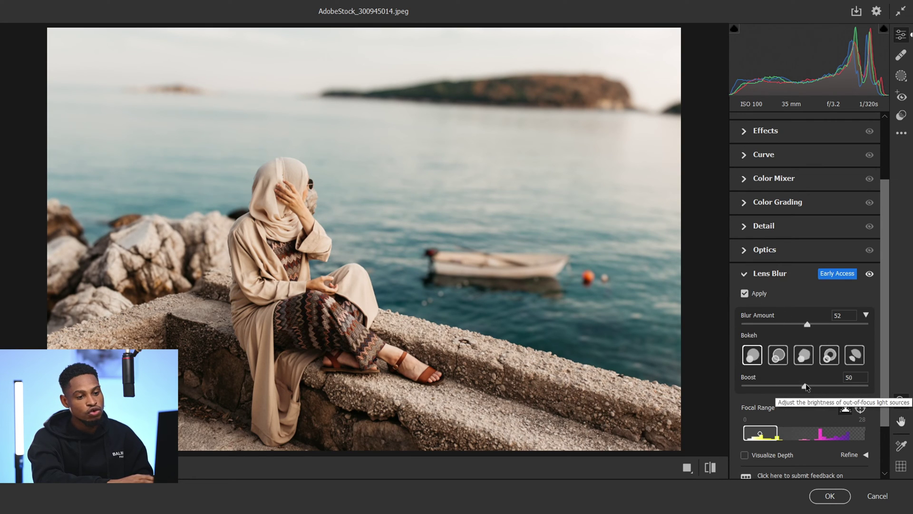
pyautogui.moveTo(806, 387); pyautogui.dragTo(811, 386)
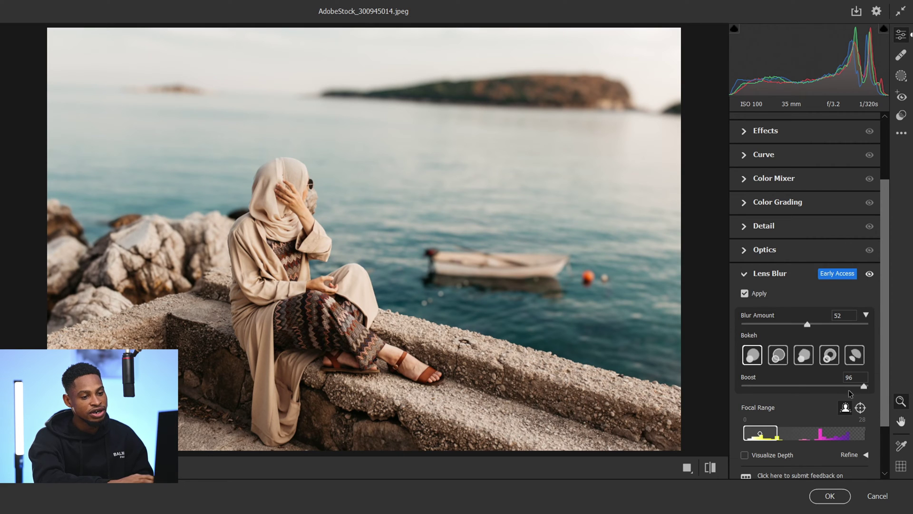
pyautogui.click(805, 386)
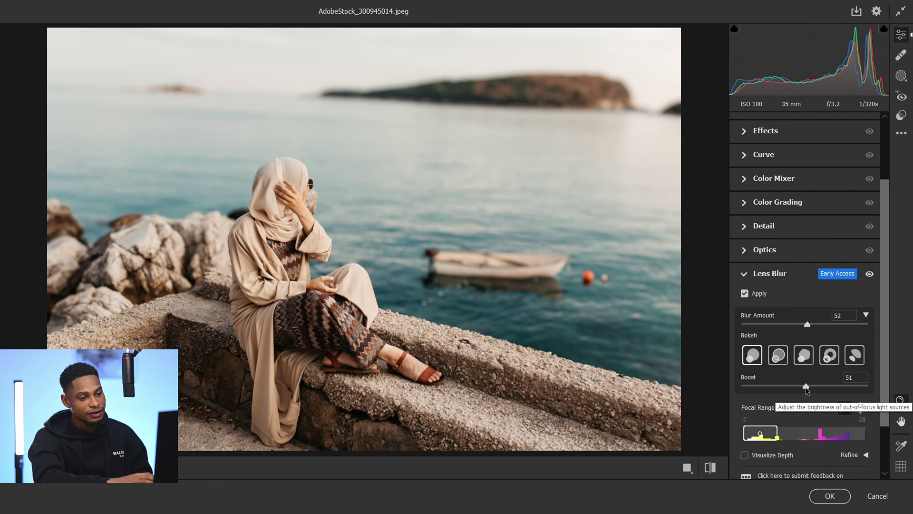
pyautogui.scroll(-2, 805, 389)
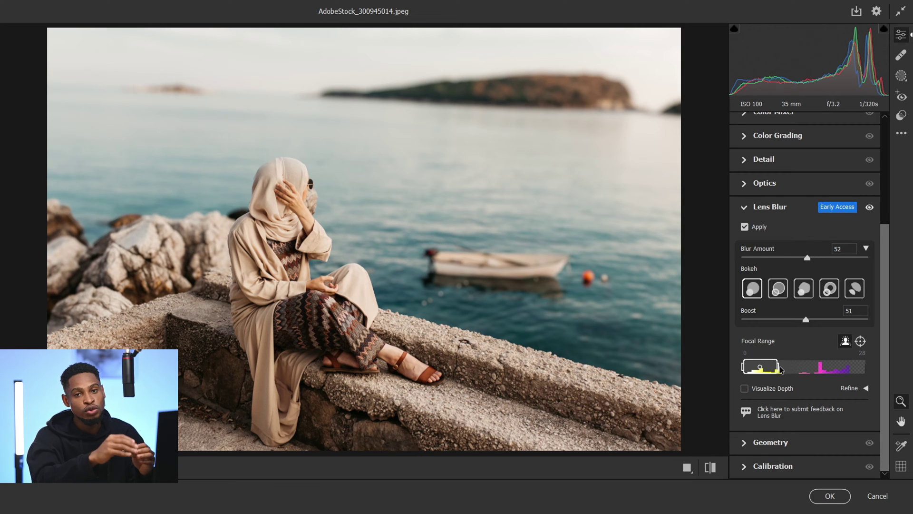
# Step: Show the depth map and shift the focal range to 54–82, sharpening the distant island
pyautogui.click(745, 389)
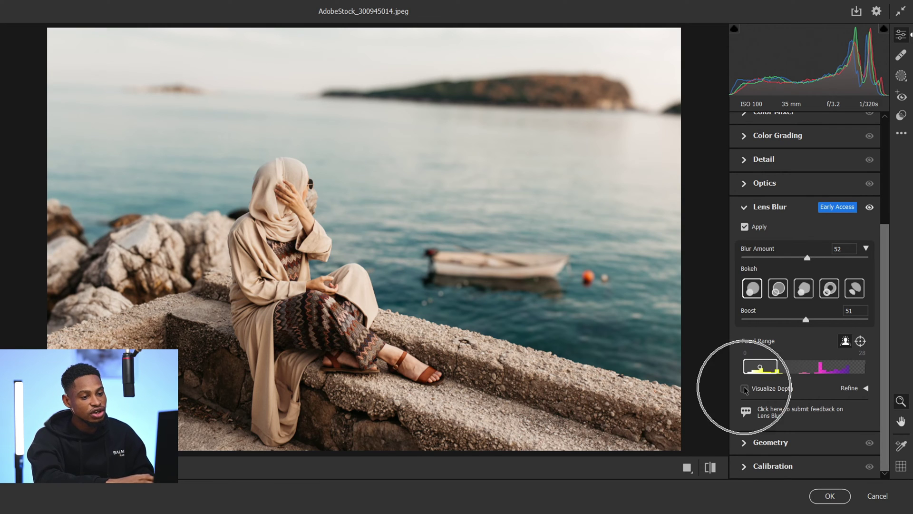
pyautogui.click(745, 388)
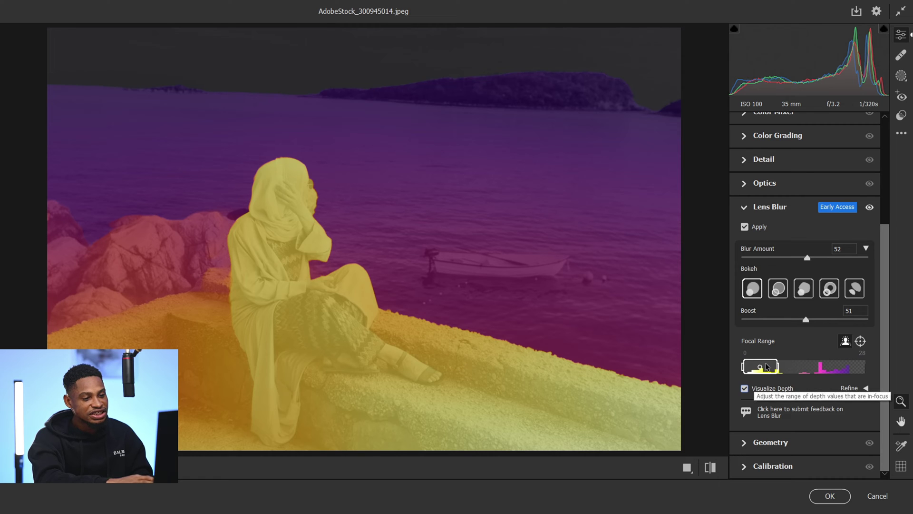
pyautogui.moveTo(766, 366); pyautogui.dragTo(835, 368)
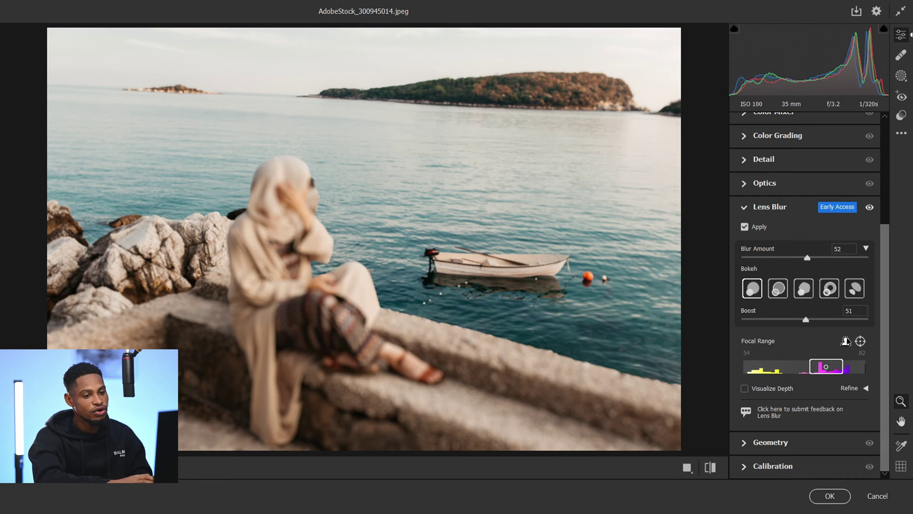
# Step: Move the focal range back to 1–21 and use Point/Area Focus on the woman
pyautogui.moveTo(837, 367)
pyautogui.moveTo(837, 367); pyautogui.dragTo(772, 373)
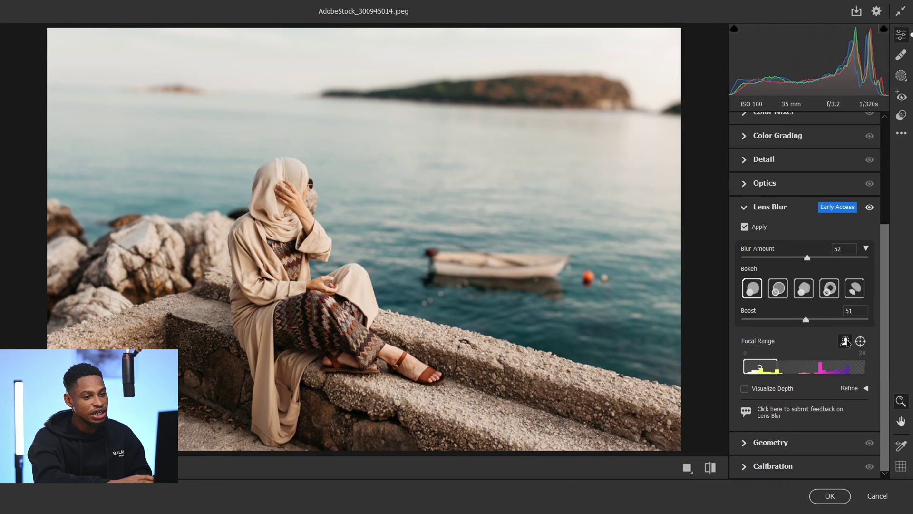
pyautogui.click(861, 341)
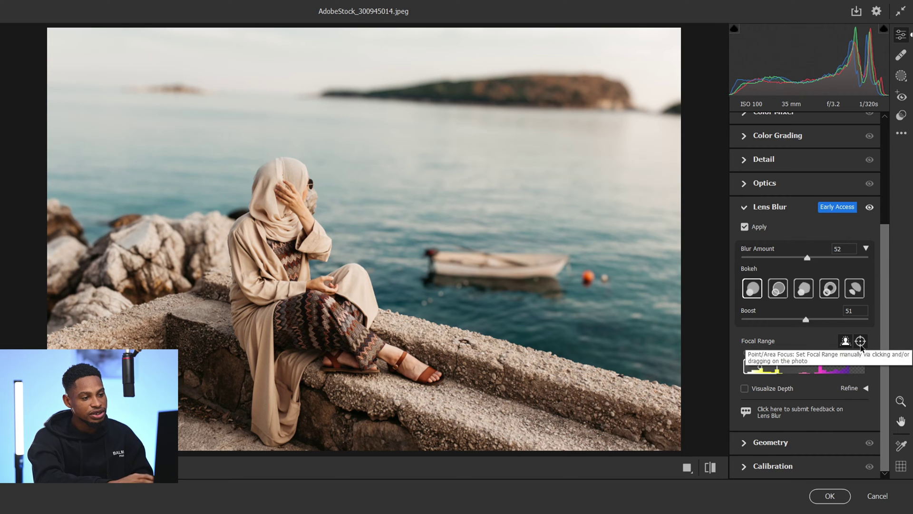
pyautogui.click(511, 89)
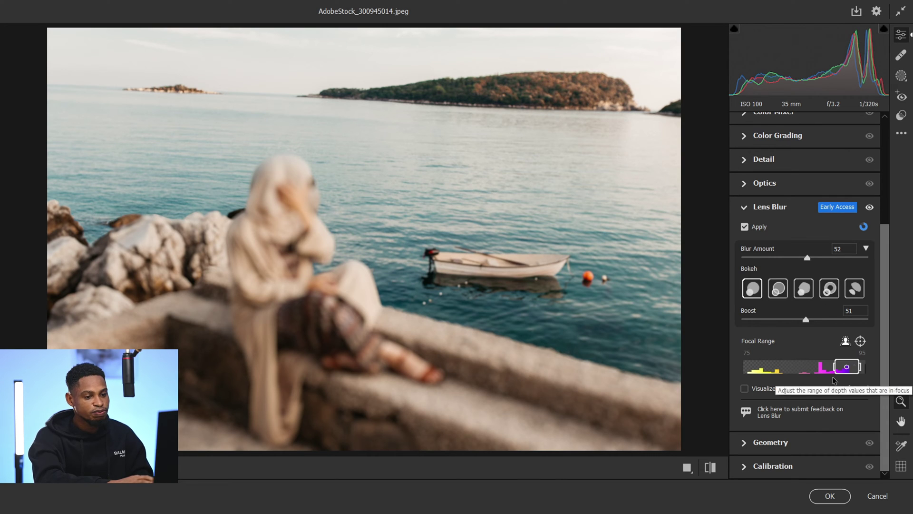
pyautogui.click(861, 340)
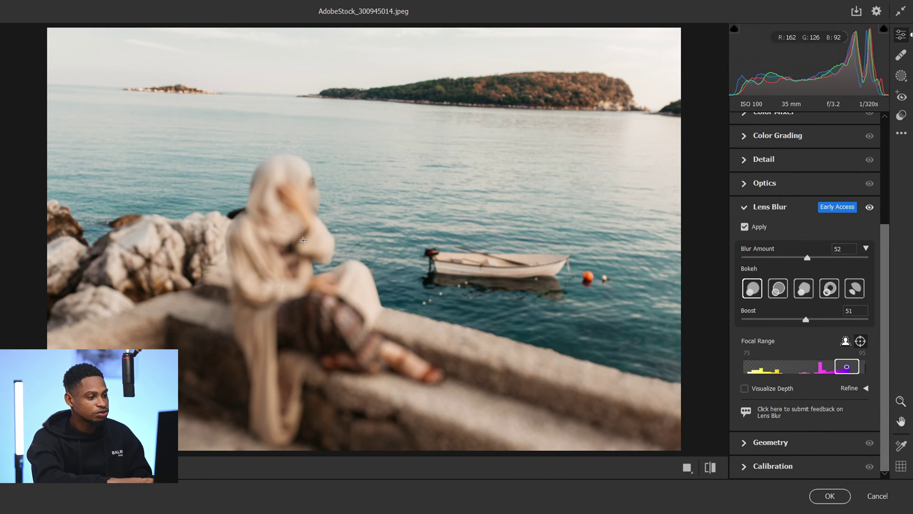
pyautogui.click(288, 239)
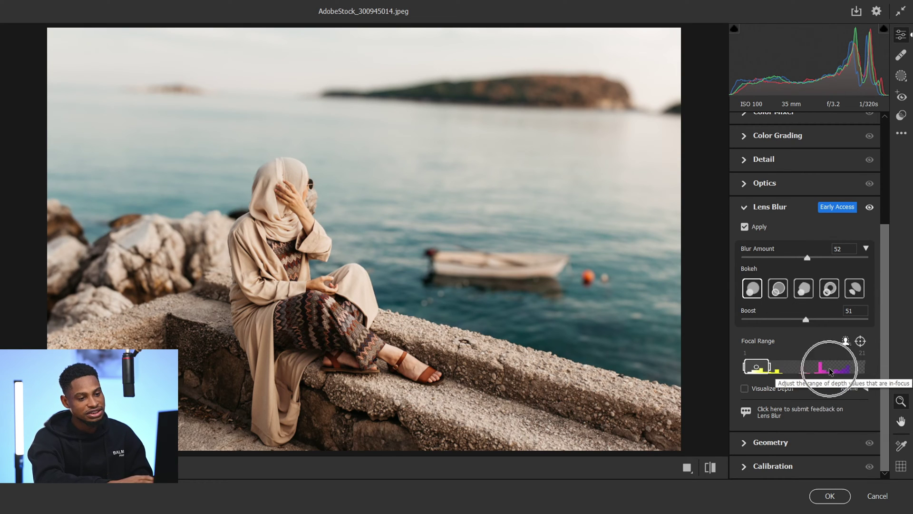
# Step: Set up the Refine Blur brush with size 26, amount 125 and flow 60
pyautogui.click(866, 388)
pyautogui.scroll(-1, 885, 400)
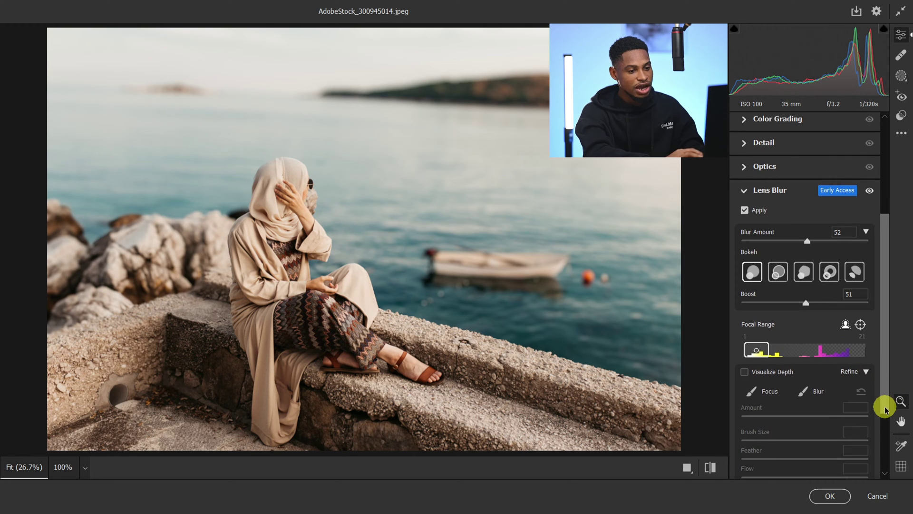
pyautogui.click(816, 389)
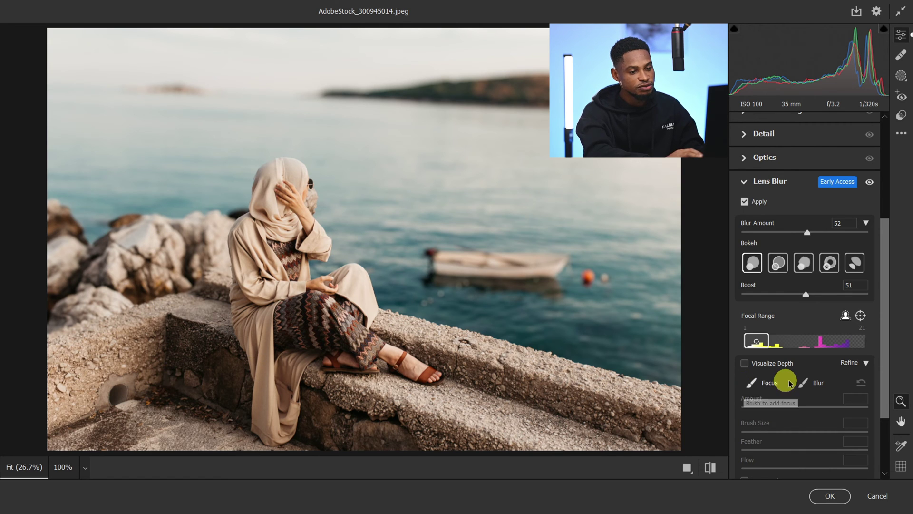
pyautogui.click(812, 380)
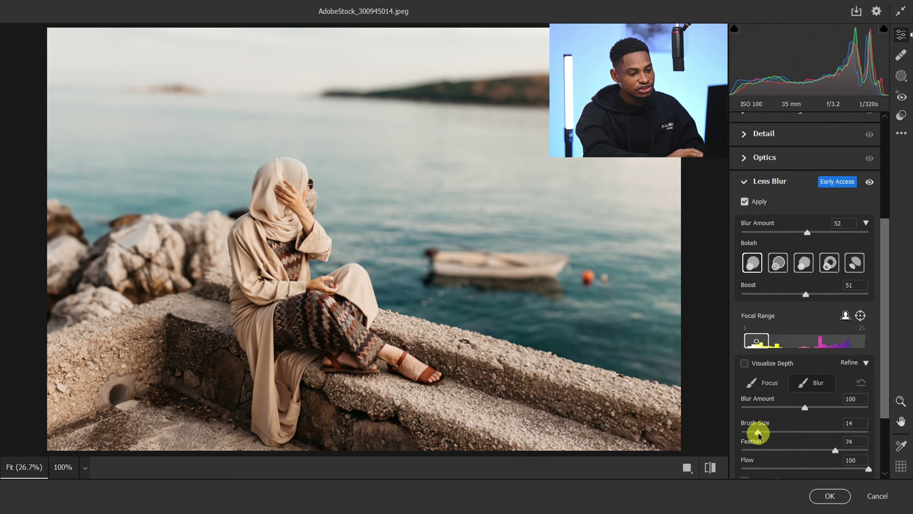
pyautogui.moveTo(756, 432)
pyautogui.mouseDown()
pyautogui.moveTo(774, 432)
pyautogui.moveTo(758, 432)
pyautogui.mouseUp()
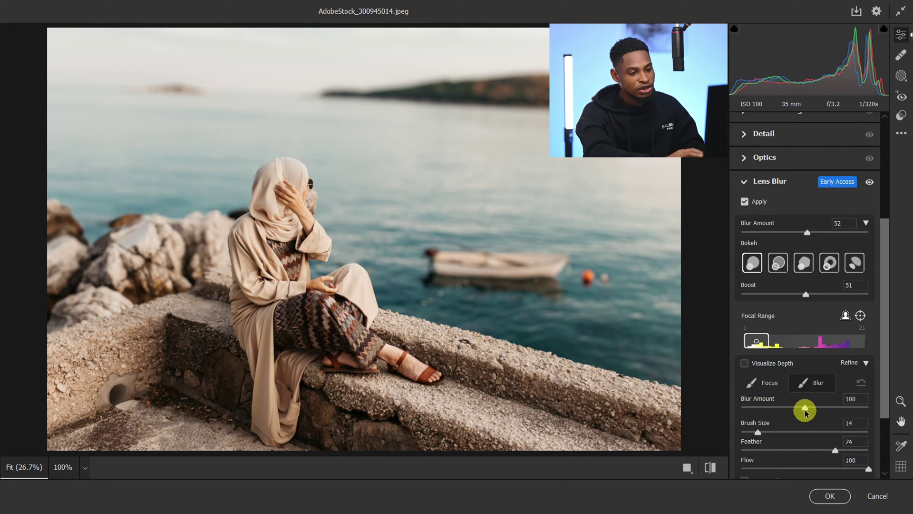
pyautogui.moveTo(804, 409)
pyautogui.mouseDown()
pyautogui.moveTo(768, 410)
pyautogui.moveTo(822, 411)
pyautogui.mouseUp()
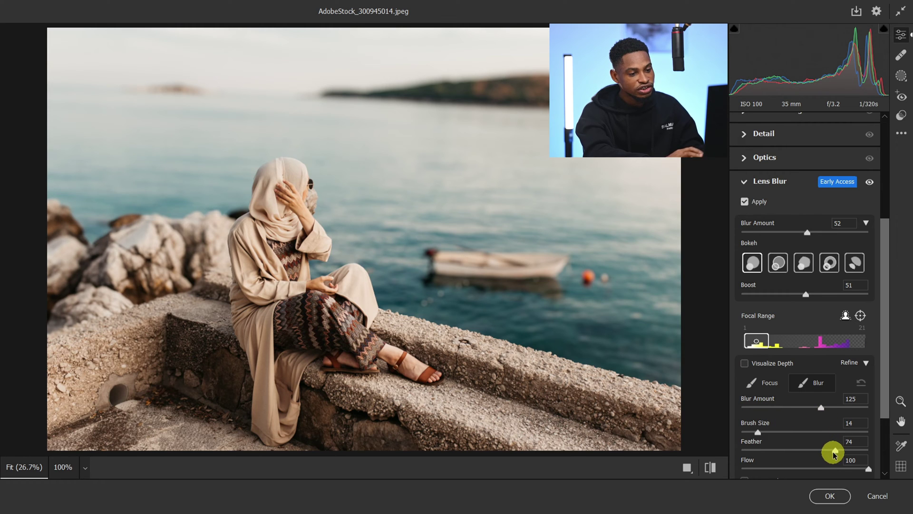
pyautogui.moveTo(833, 454); pyautogui.dragTo(826, 452)
pyautogui.moveTo(880, 407); pyautogui.dragTo(885, 437)
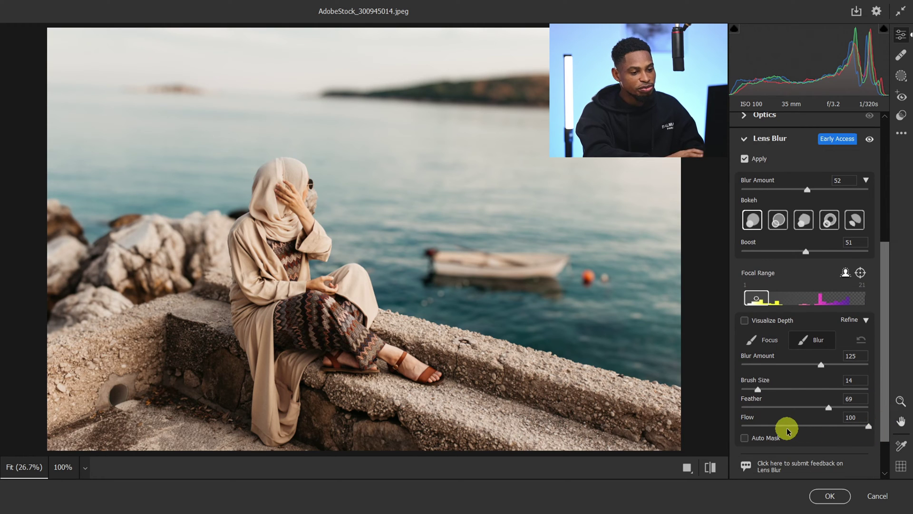
pyautogui.moveTo(800, 428); pyautogui.dragTo(817, 425)
pyautogui.click(818, 417)
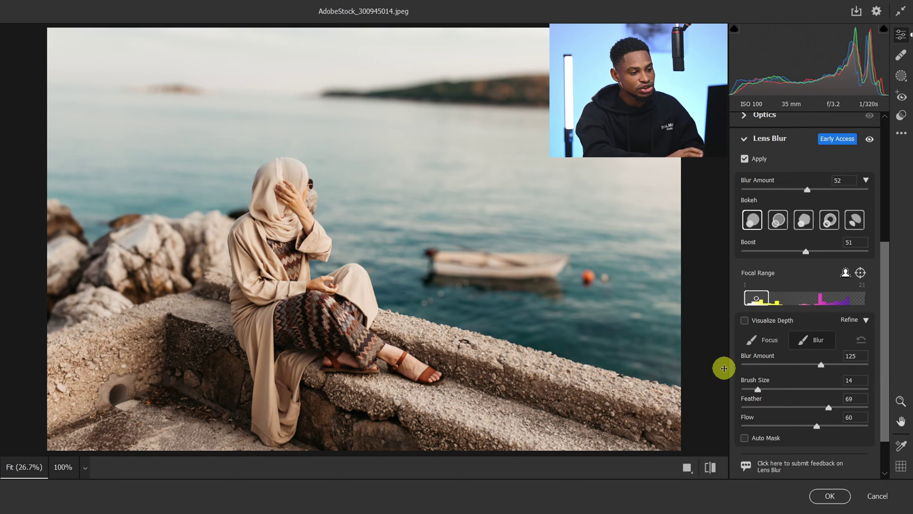
# Step: Paint blur over the lower-left rocks, restore their focus, and raise the overall Blur Amount
pyautogui.moveTo(151, 336)
pyautogui.mouseDown()
pyautogui.moveTo(69, 372)
pyautogui.moveTo(66, 394)
pyautogui.moveTo(89, 403)
pyautogui.moveTo(134, 378)
pyautogui.moveTo(68, 422)
pyautogui.moveTo(81, 432)
pyautogui.moveTo(174, 319)
pyautogui.moveTo(178, 382)
pyautogui.moveTo(130, 420)
pyautogui.moveTo(166, 427)
pyautogui.moveTo(139, 434)
pyautogui.moveTo(148, 349)
pyautogui.moveTo(75, 350)
pyautogui.moveTo(110, 332)
pyautogui.moveTo(136, 429)
pyautogui.moveTo(172, 370)
pyautogui.mouseUp()
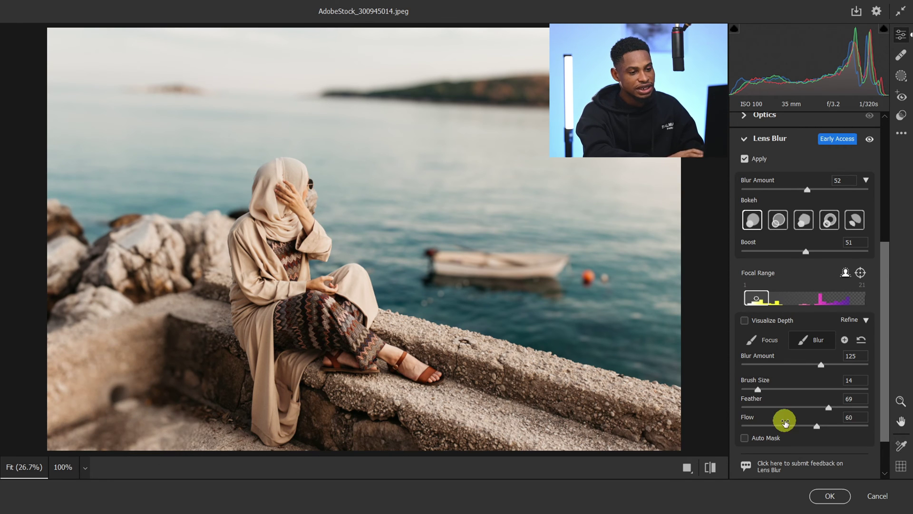
pyautogui.click(760, 338)
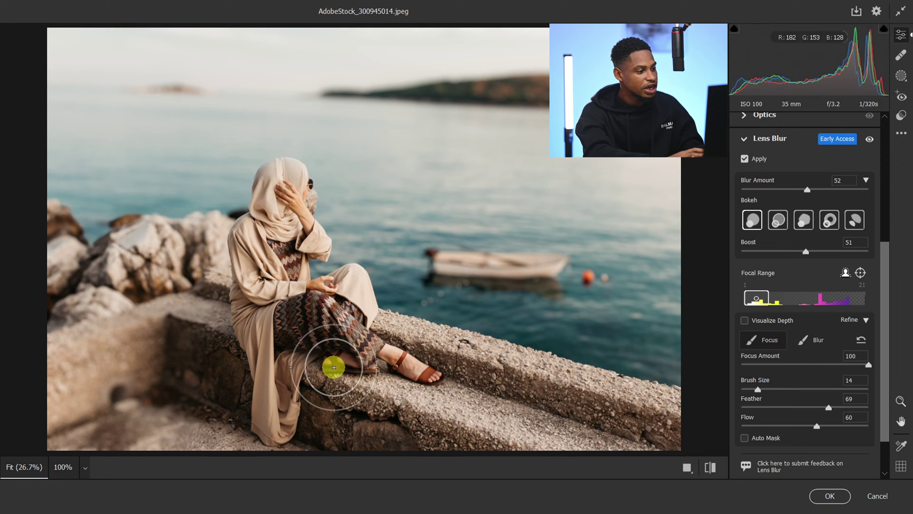
pyautogui.moveTo(24, 453)
pyautogui.mouseDown()
pyautogui.moveTo(110, 426)
pyautogui.moveTo(173, 367)
pyautogui.moveTo(43, 412)
pyautogui.moveTo(89, 363)
pyautogui.moveTo(167, 327)
pyautogui.moveTo(36, 385)
pyautogui.moveTo(77, 360)
pyautogui.moveTo(161, 337)
pyautogui.moveTo(165, 378)
pyautogui.moveTo(181, 368)
pyautogui.moveTo(208, 431)
pyautogui.mouseUp()
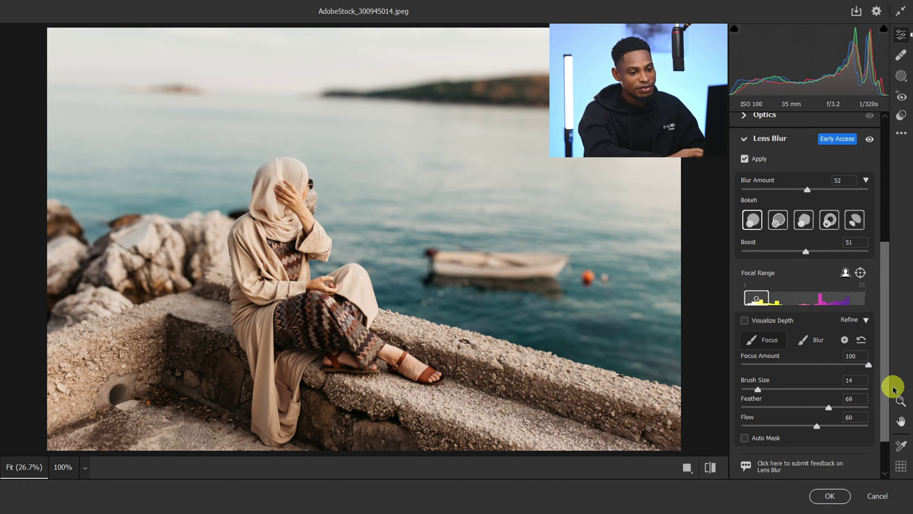
pyautogui.scroll(-1, 886, 394)
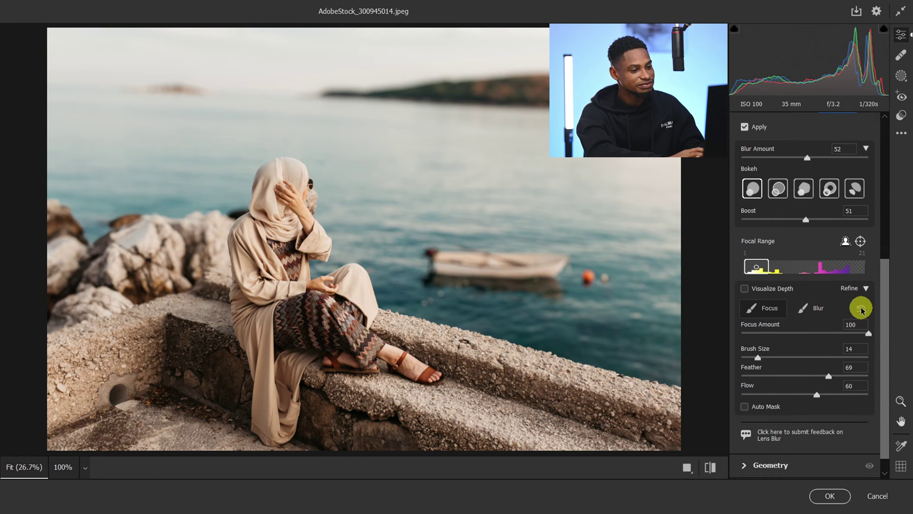
pyautogui.scroll(3, 745, 211)
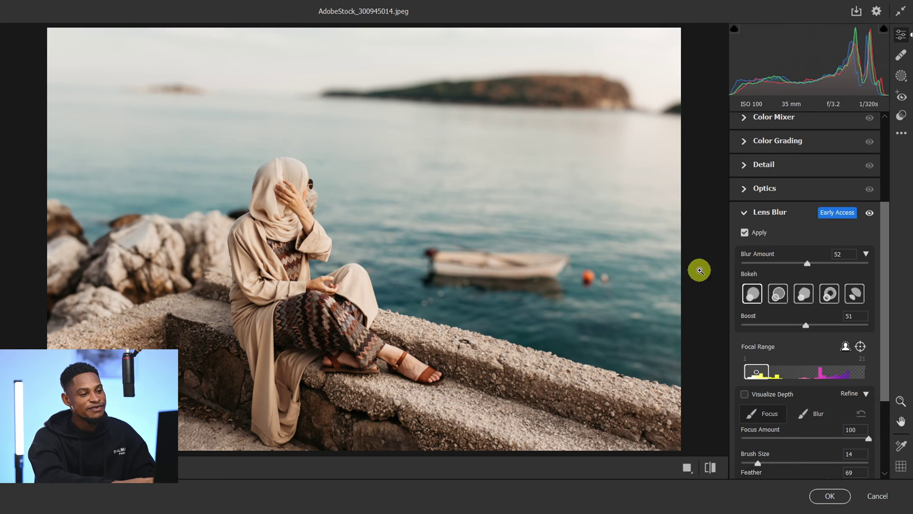
pyautogui.click(808, 262)
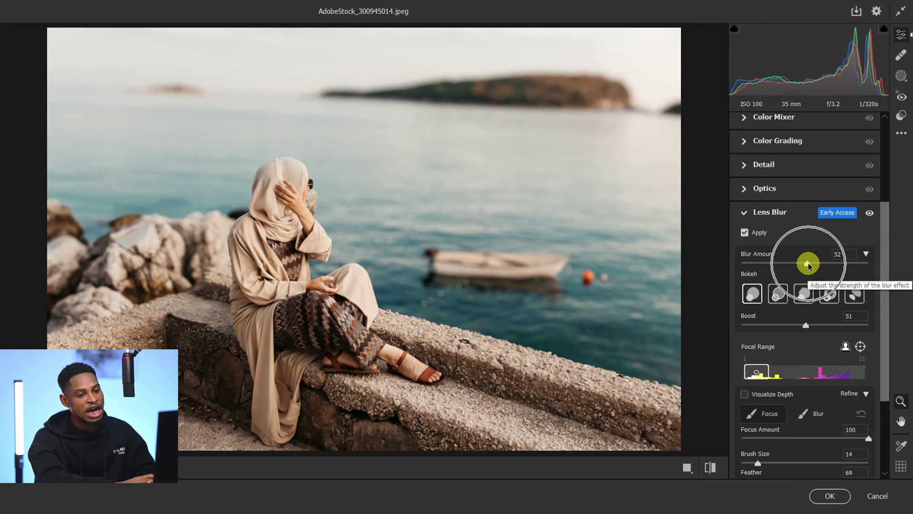
pyautogui.moveTo(815, 265)
pyautogui.mouseDown()
pyautogui.moveTo(860, 263)
pyautogui.moveTo(793, 265)
pyautogui.moveTo(807, 268)
pyautogui.mouseUp()
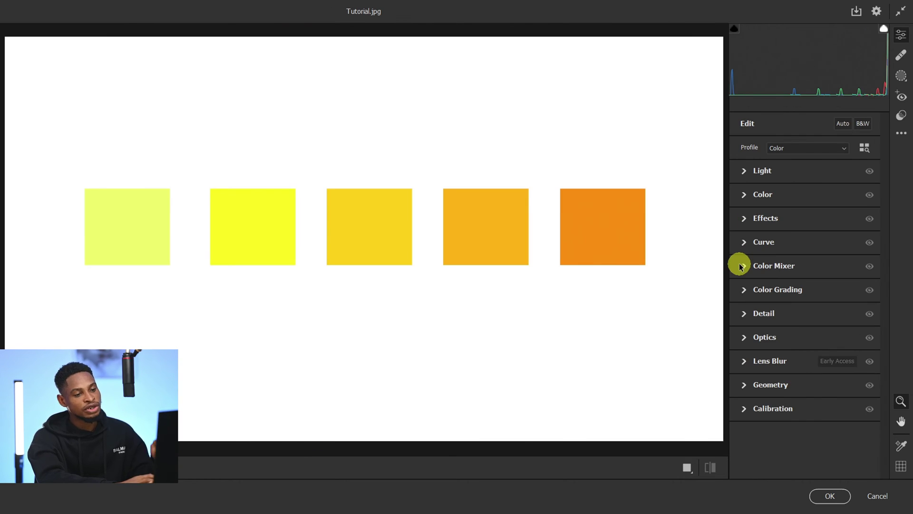
# Step: Expand Color Mixer and preview a shift of the Yellows hue
pyautogui.click(740, 265)
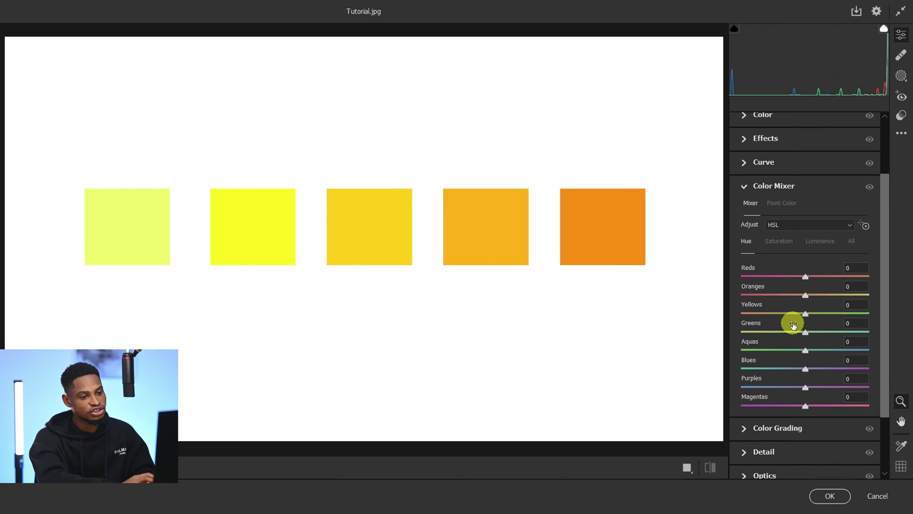
pyautogui.click(805, 314)
pyautogui.moveTo(806, 315)
pyautogui.mouseDown()
pyautogui.moveTo(740, 316)
pyautogui.moveTo(866, 319)
pyautogui.moveTo(716, 319)
pyautogui.moveTo(890, 310)
pyautogui.moveTo(805, 313)
pyautogui.mouseUp()
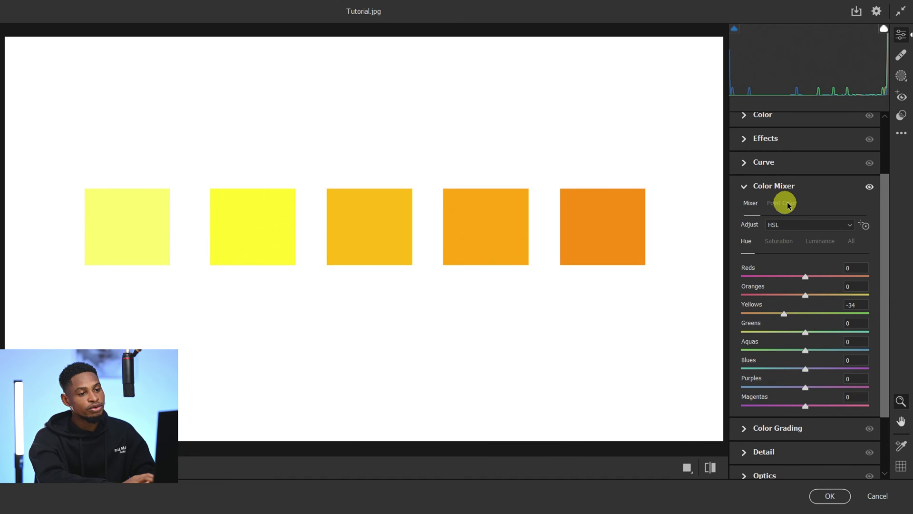
# Step: Sample the last orange swatch with the Point Color dropper
pyautogui.click(784, 203)
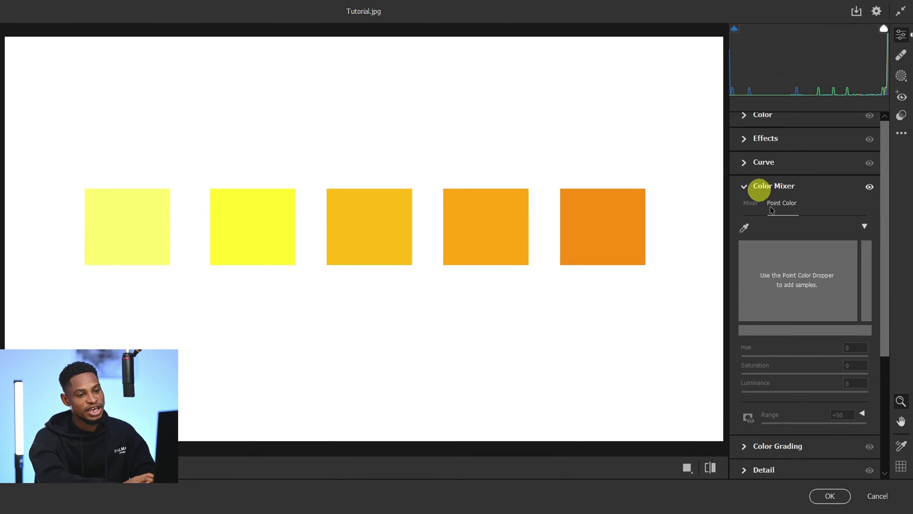
pyautogui.click(745, 230)
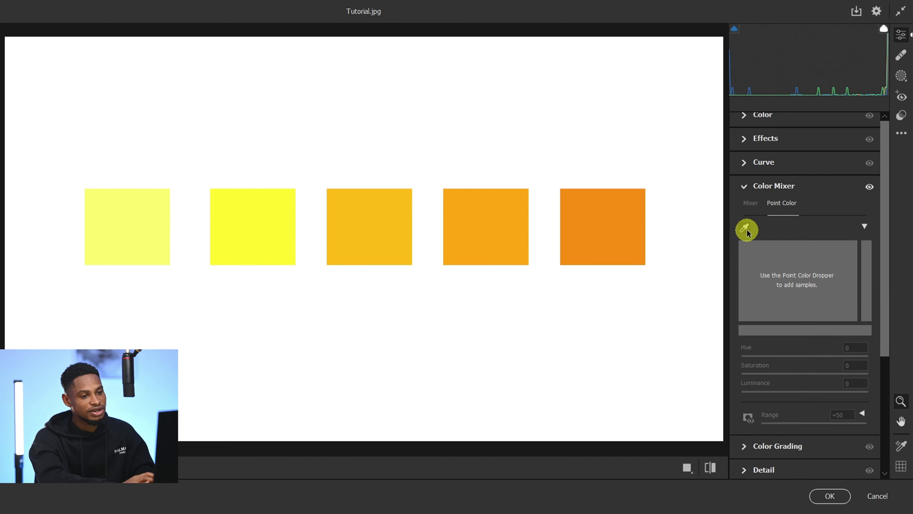
pyautogui.click(615, 225)
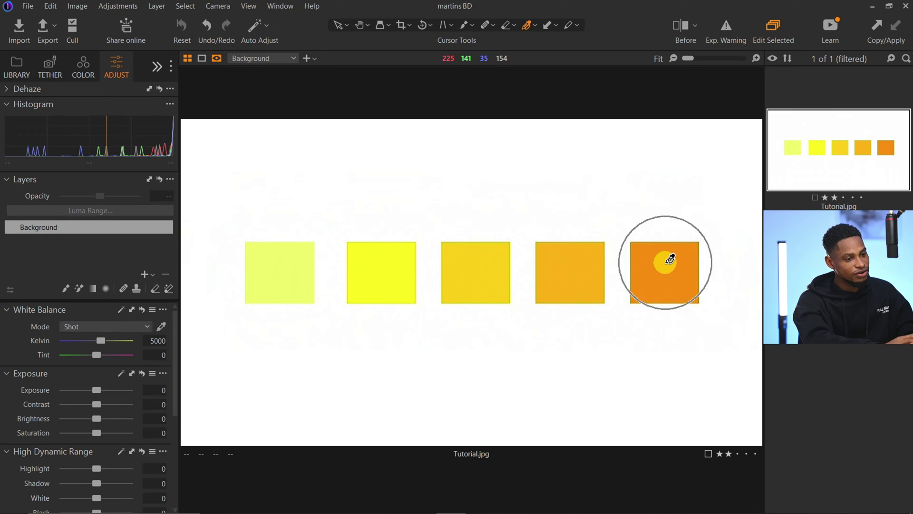
# Step: Sample the orange swatch's colour range at smoothness 1 and toggle the out-of-range grey view
pyautogui.click(83, 69)
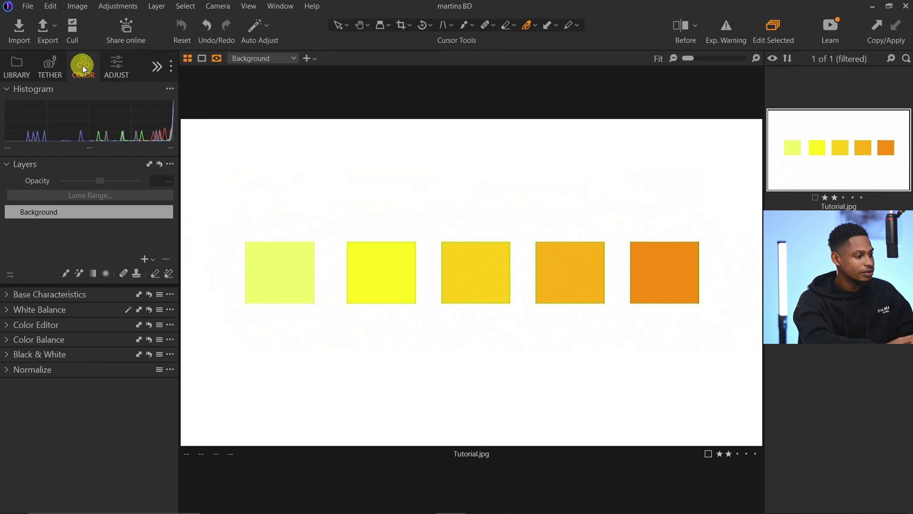
pyautogui.click(7, 325)
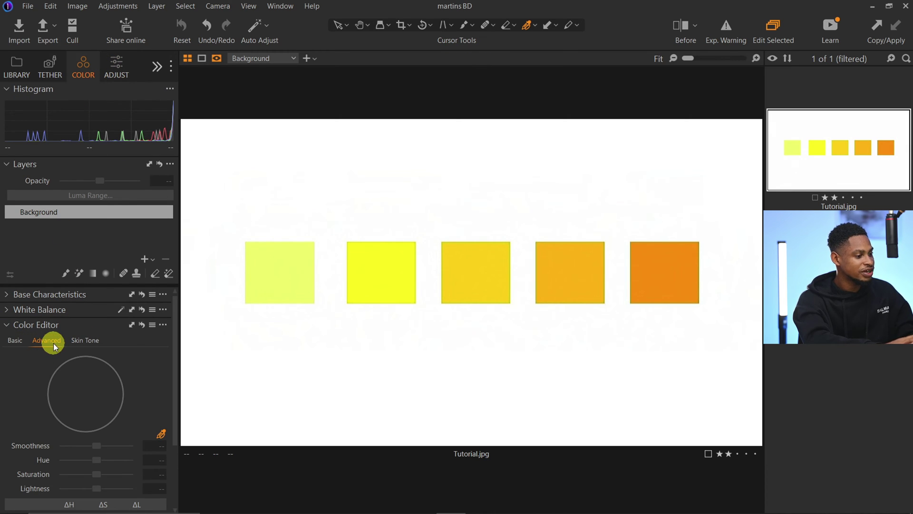
pyautogui.moveTo(175, 367); pyautogui.dragTo(172, 403)
pyautogui.click(161, 371)
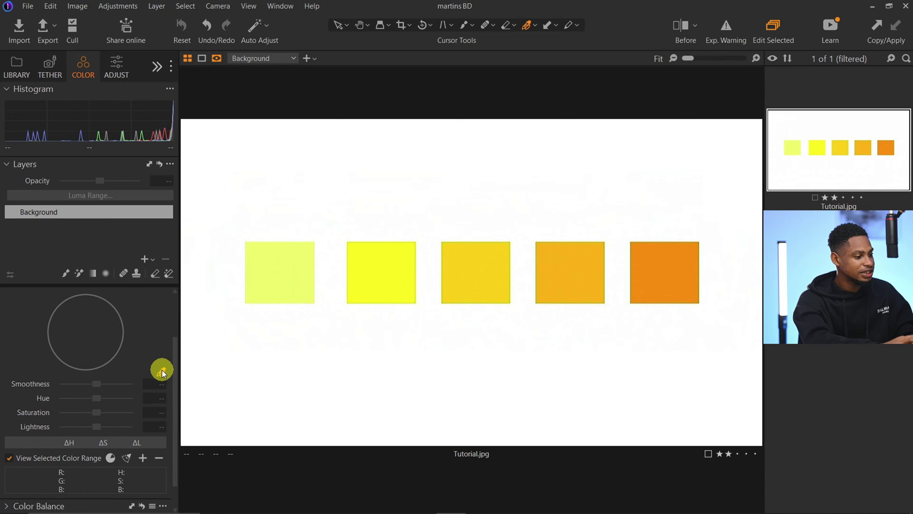
pyautogui.click(689, 262)
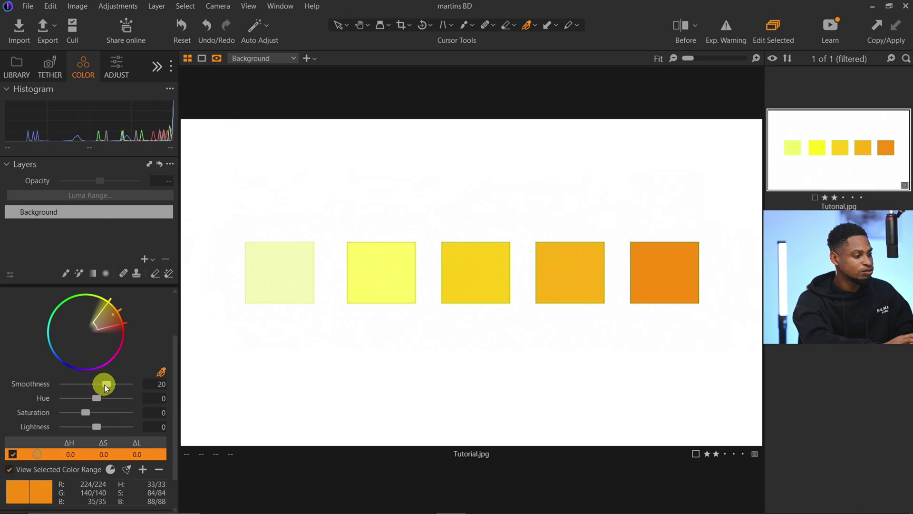
pyautogui.moveTo(105, 387); pyautogui.dragTo(2, 444)
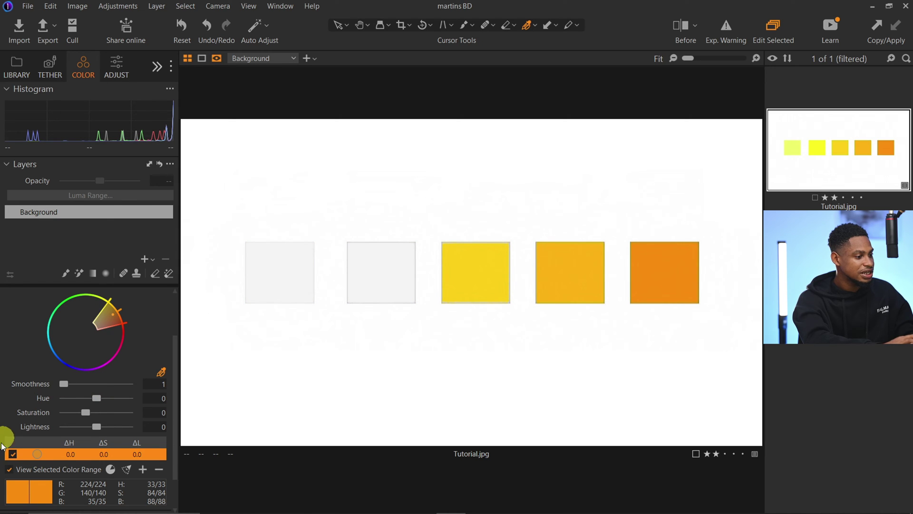
pyautogui.click(8, 470)
pyautogui.click(10, 470)
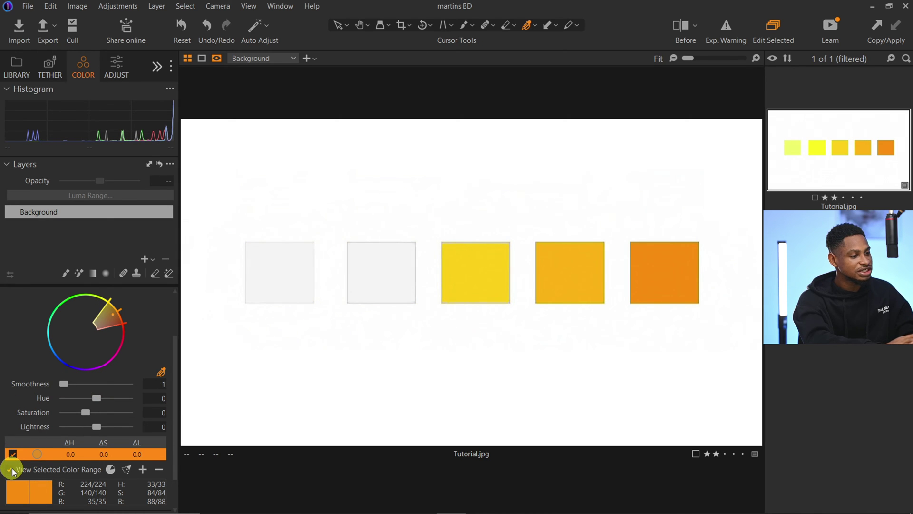
pyautogui.click(10, 469)
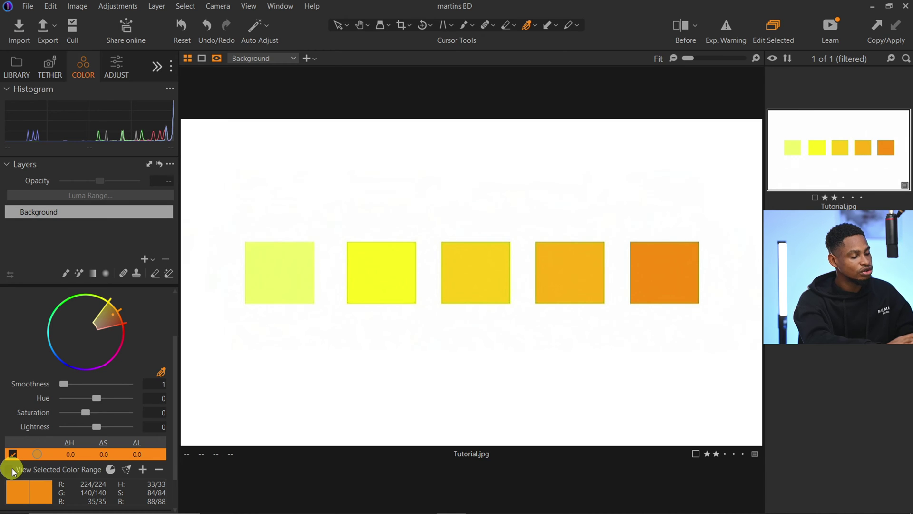
pyautogui.click(10, 469)
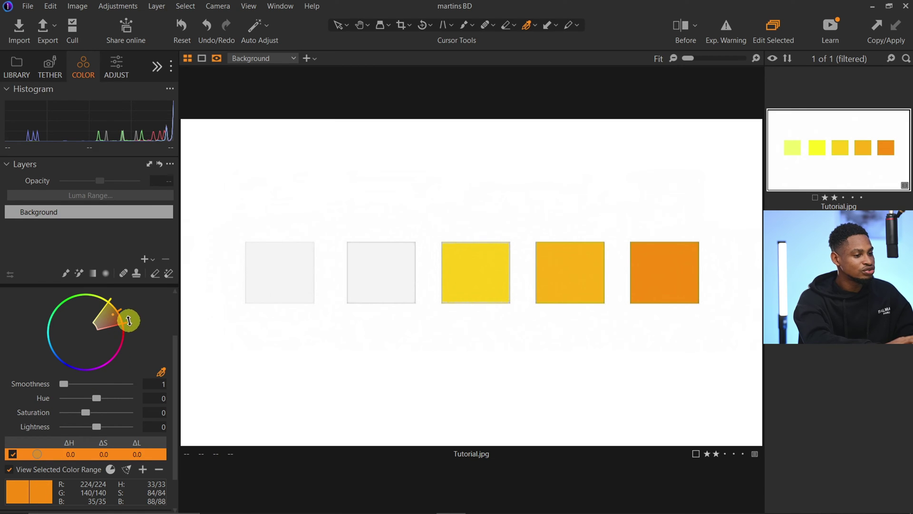
# Step: Resample the last orange swatch at smoothness 1 and shift its hue toward red, about -30
pyautogui.click(686, 250)
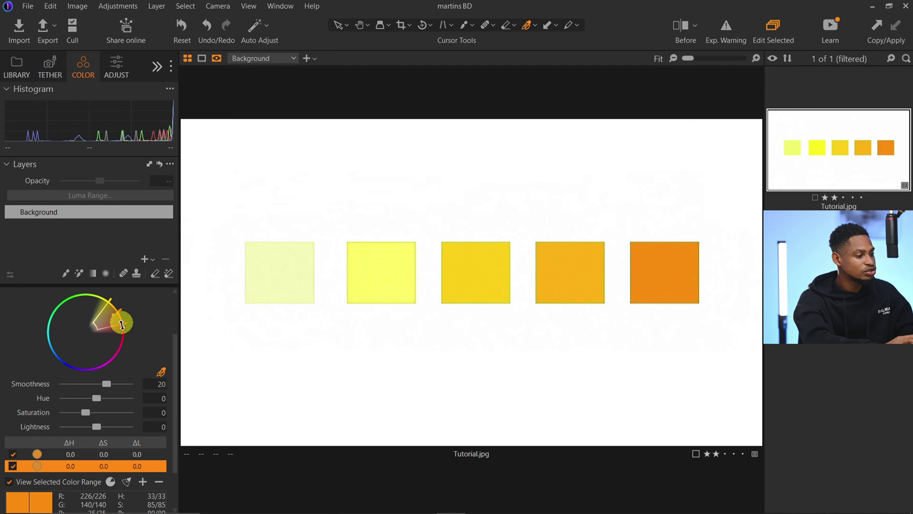
pyautogui.moveTo(108, 384); pyautogui.dragTo(75, 382)
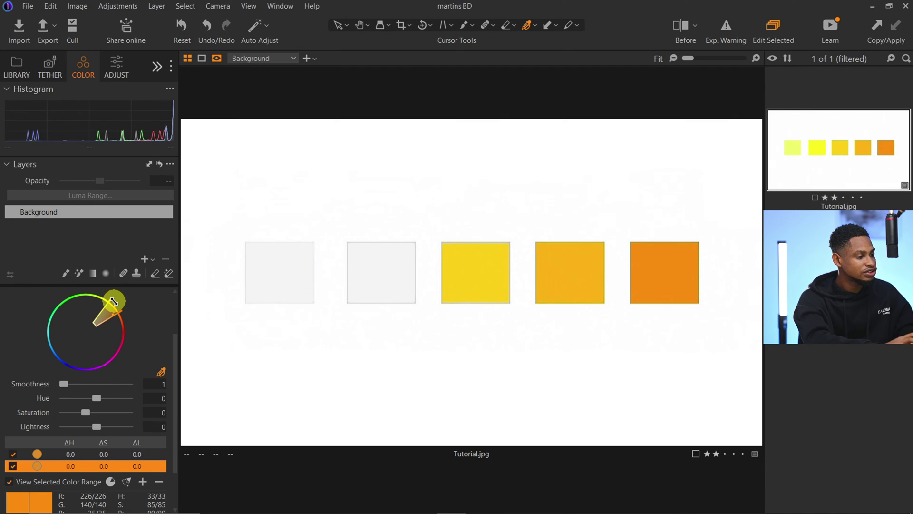
pyautogui.moveTo(113, 301); pyautogui.dragTo(120, 310)
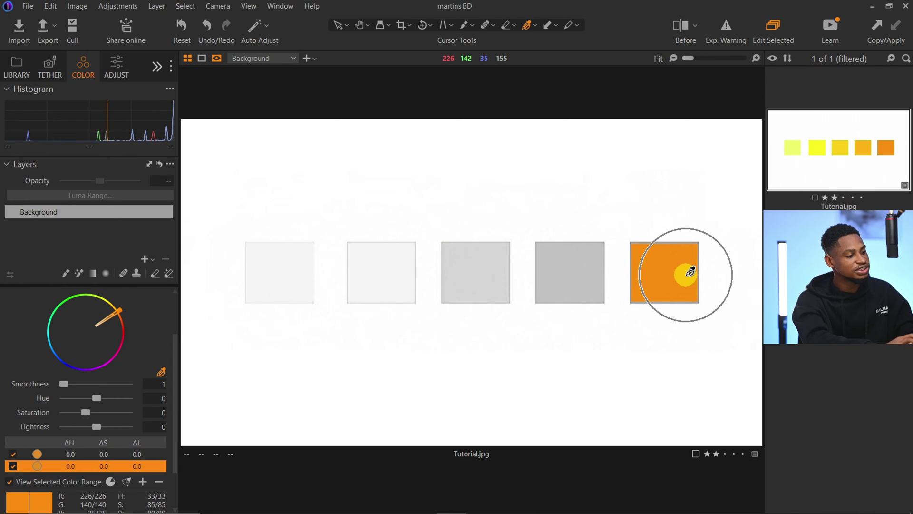
pyautogui.moveTo(99, 400)
pyautogui.mouseDown()
pyautogui.moveTo(29, 399)
pyautogui.moveTo(159, 396)
pyautogui.moveTo(58, 398)
pyautogui.moveTo(108, 416)
pyautogui.mouseUp()
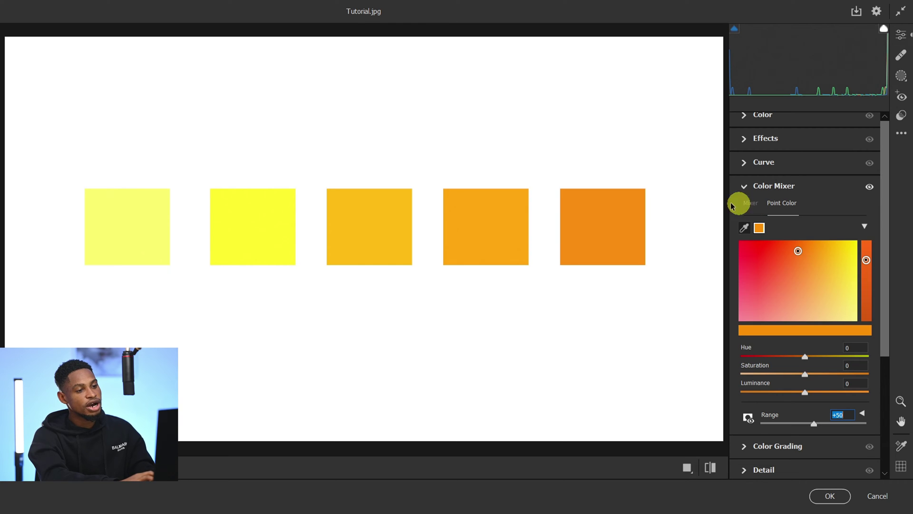
# Step: Sample the last orange swatch and test red hue shifts with the Range narrowed to 0
pyautogui.click(621, 205)
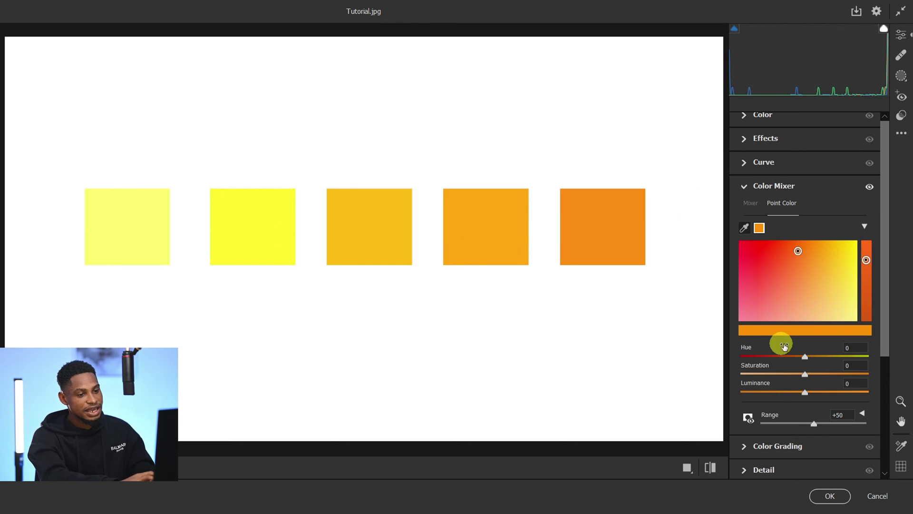
pyautogui.moveTo(805, 357)
pyautogui.mouseDown()
pyautogui.moveTo(754, 353)
pyautogui.moveTo(864, 355)
pyautogui.moveTo(733, 357)
pyautogui.moveTo(798, 356)
pyautogui.mouseUp()
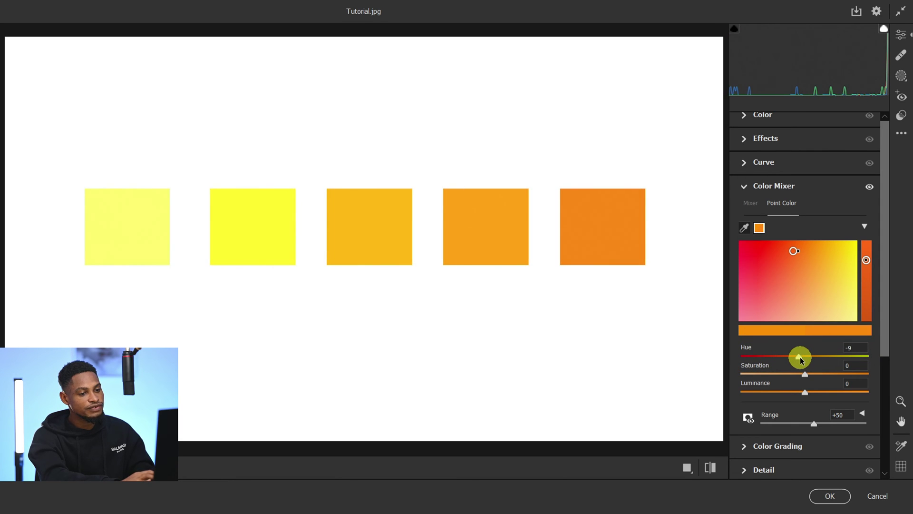
pyautogui.doubleClick(801, 359)
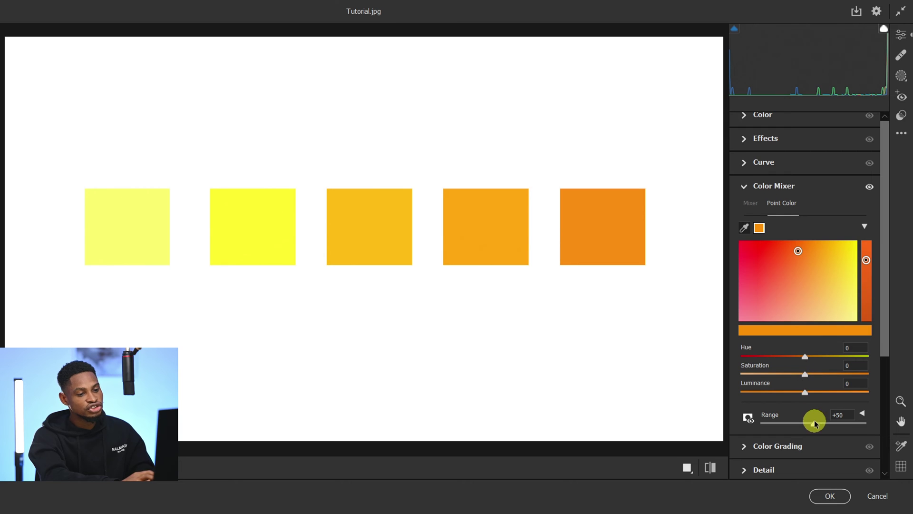
pyautogui.moveTo(814, 424); pyautogui.dragTo(761, 424)
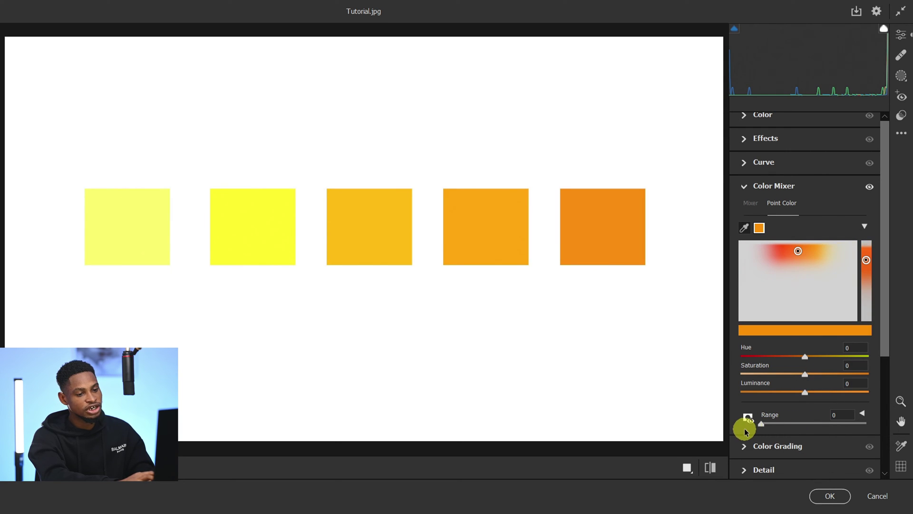
pyautogui.click(621, 218)
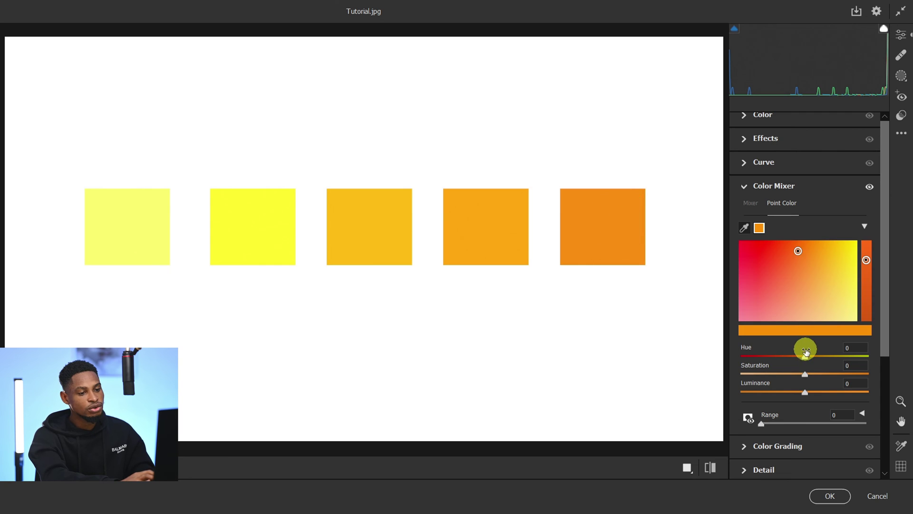
pyautogui.moveTo(805, 358); pyautogui.dragTo(740, 364)
# Step: Retarget the orange sample with Hue -13, Saturation -18, Luminance -49, then add the fifth swatch
pyautogui.click(102, 214)
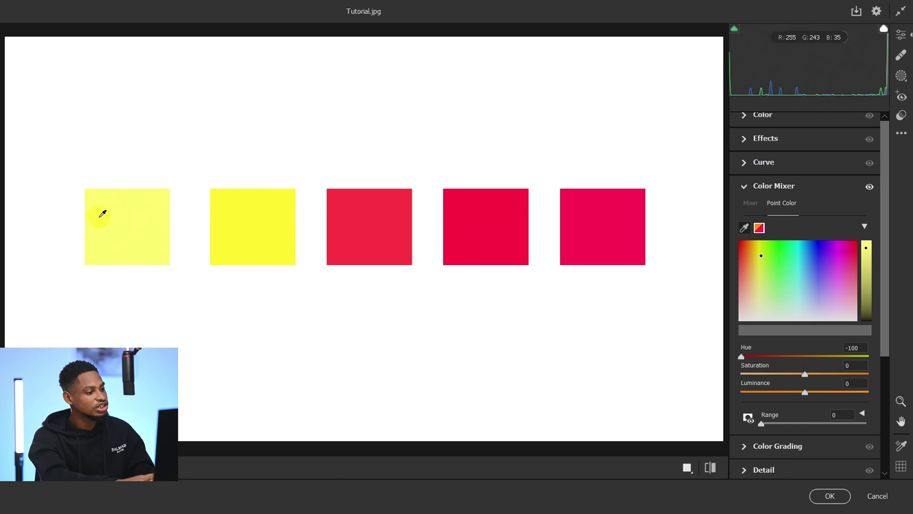
pyautogui.click(634, 247)
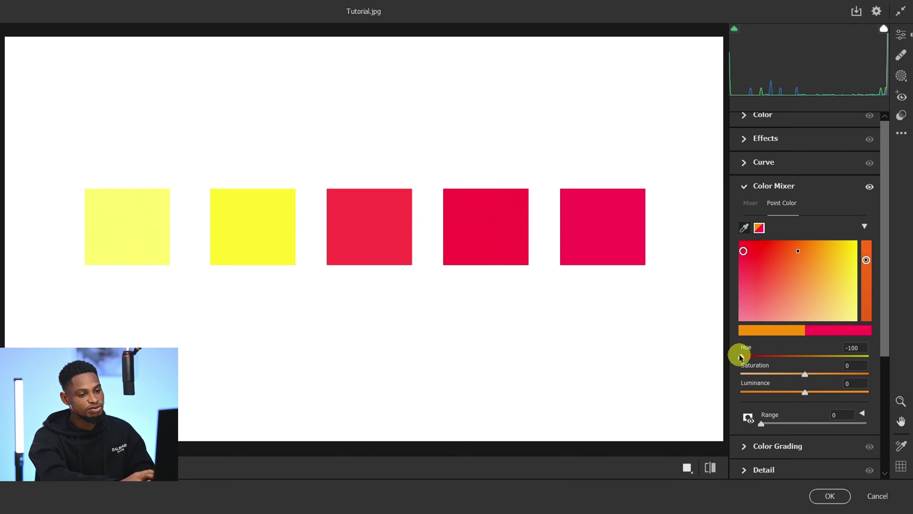
pyautogui.moveTo(742, 356); pyautogui.dragTo(839, 357)
pyautogui.moveTo(744, 250)
pyautogui.mouseDown()
pyautogui.moveTo(835, 253)
pyautogui.moveTo(793, 259)
pyautogui.moveTo(792, 301)
pyautogui.moveTo(792, 266)
pyautogui.mouseUp()
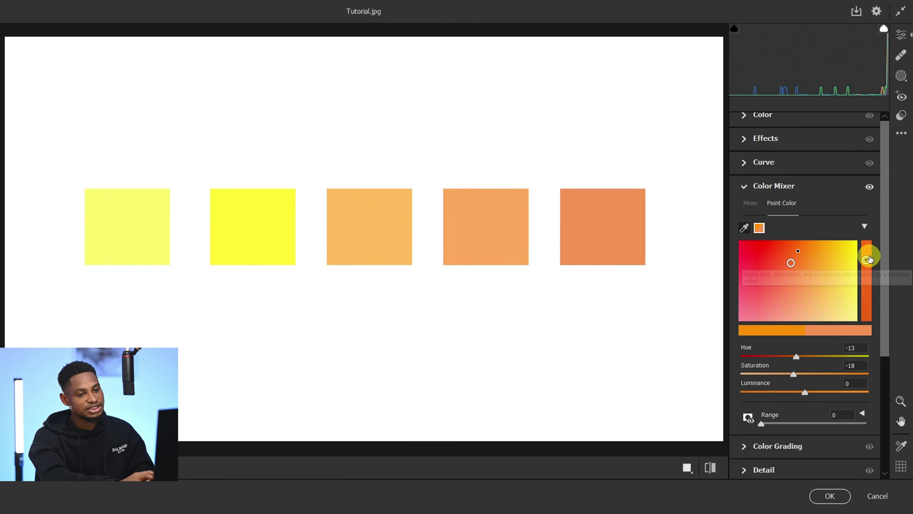
pyautogui.moveTo(868, 276)
pyautogui.mouseDown()
pyautogui.moveTo(868, 295)
pyautogui.moveTo(868, 248)
pyautogui.moveTo(868, 290)
pyautogui.mouseUp()
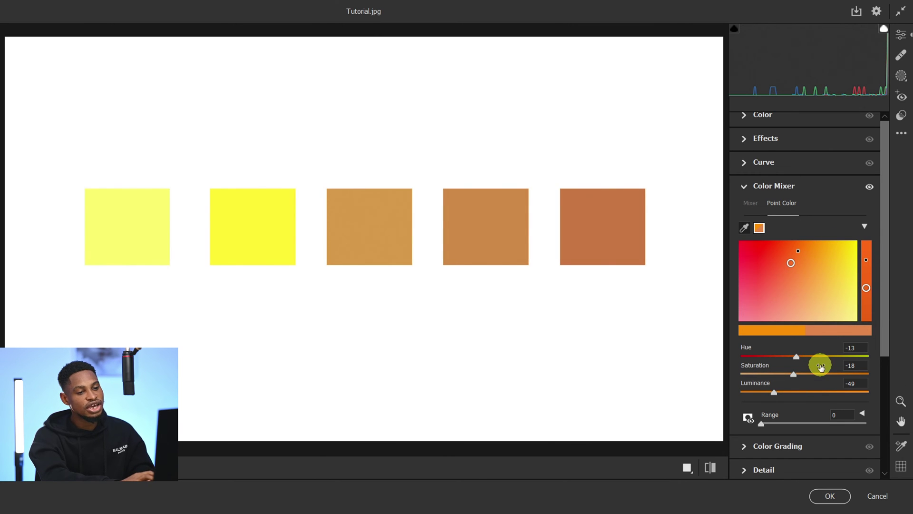
pyautogui.click(802, 357)
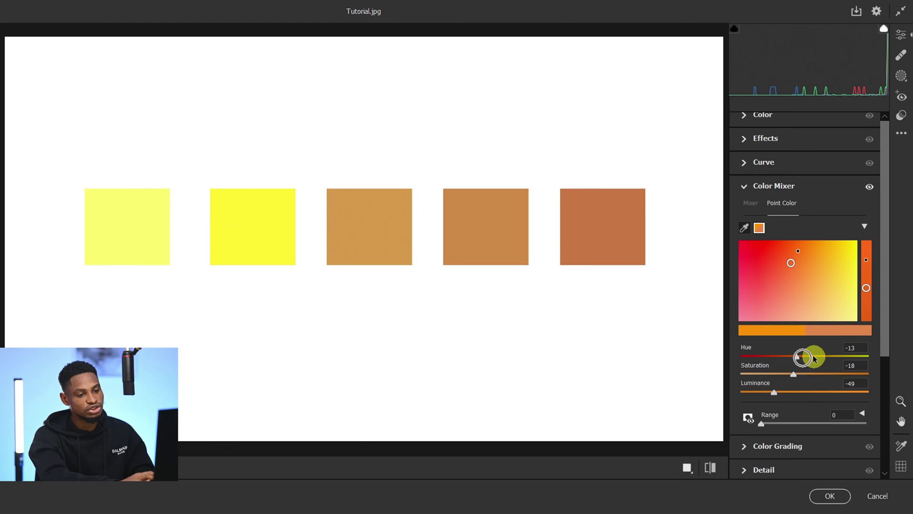
pyautogui.click(629, 209)
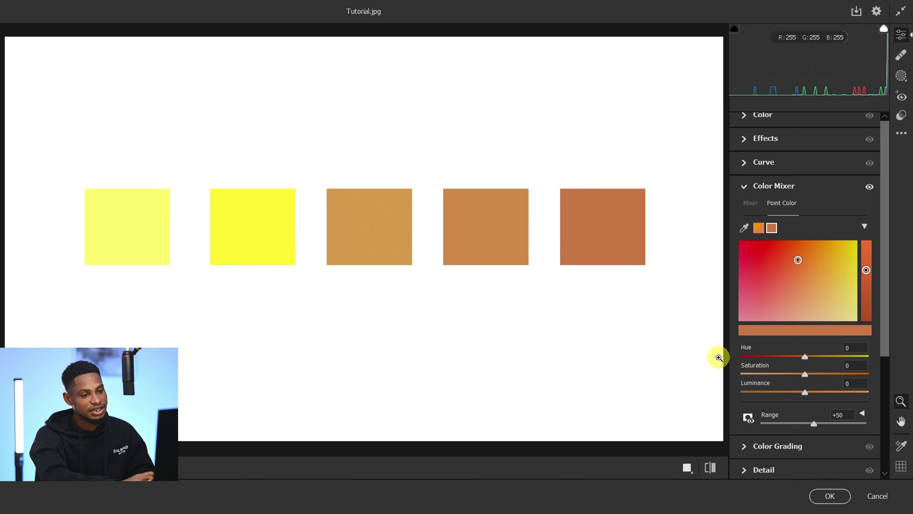
# Step: Sample the fifth swatch as a second point colour with Range 0, Range Overlay and Saturation -7
pyautogui.click(749, 418)
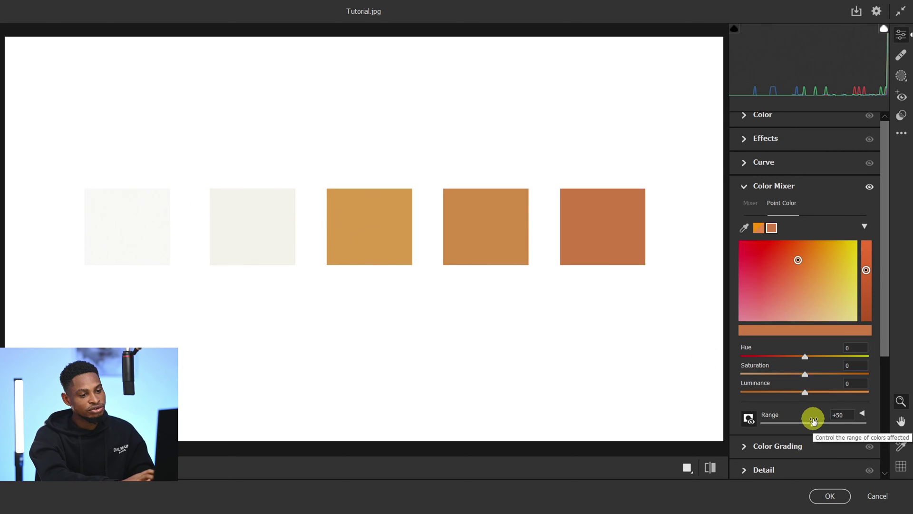
pyautogui.click(813, 420)
pyautogui.moveTo(813, 423); pyautogui.dragTo(748, 424)
pyautogui.click(748, 421)
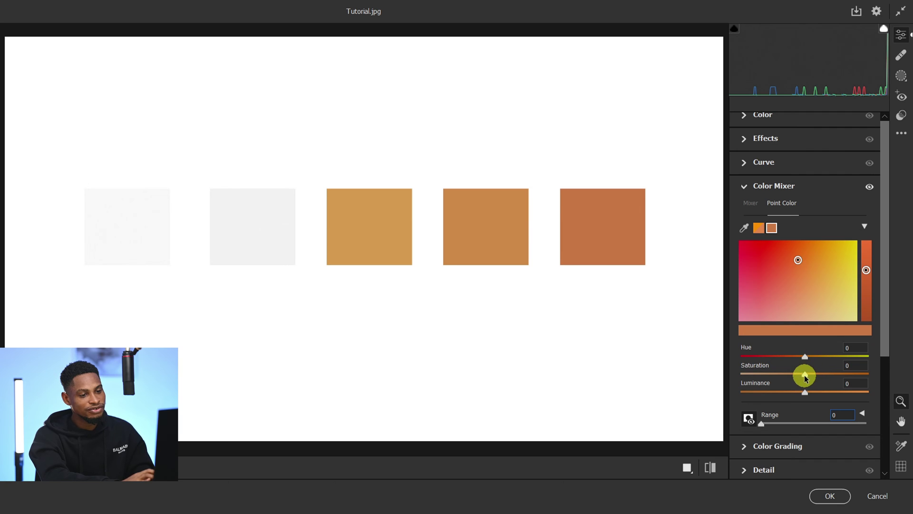
pyautogui.moveTo(805, 376)
pyautogui.mouseDown()
pyautogui.moveTo(763, 377)
pyautogui.moveTo(820, 377)
pyautogui.moveTo(800, 375)
pyautogui.mouseUp()
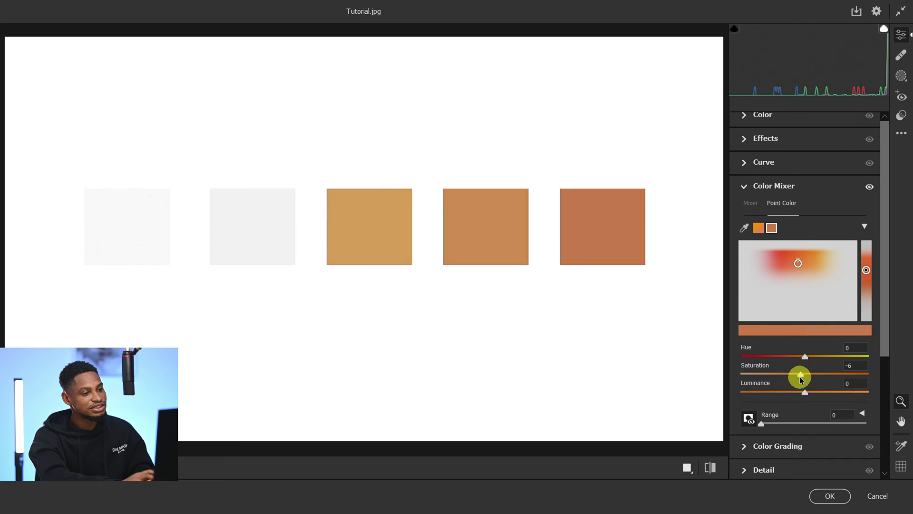
pyautogui.click(604, 233)
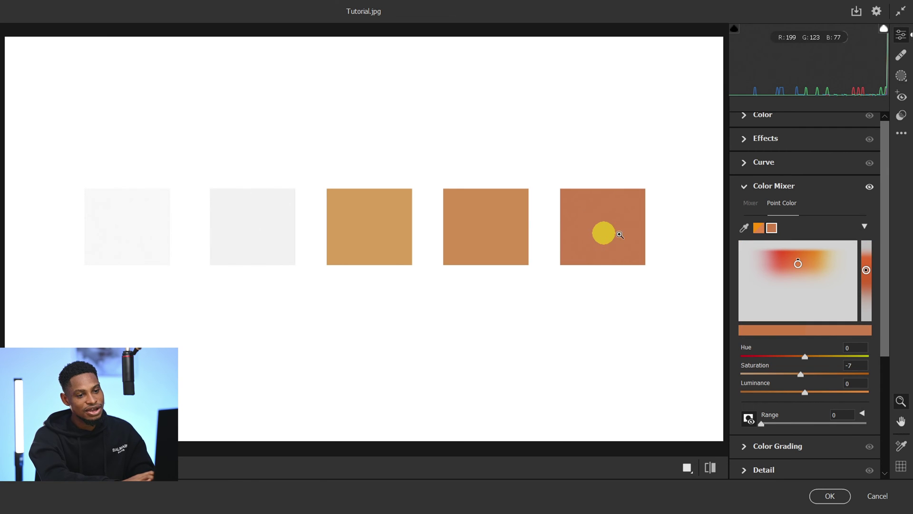
# Step: Expand the separate range controls and narrow the Hue Range around the sampled colour
pyautogui.click(863, 415)
pyautogui.scroll(-2, 870, 347)
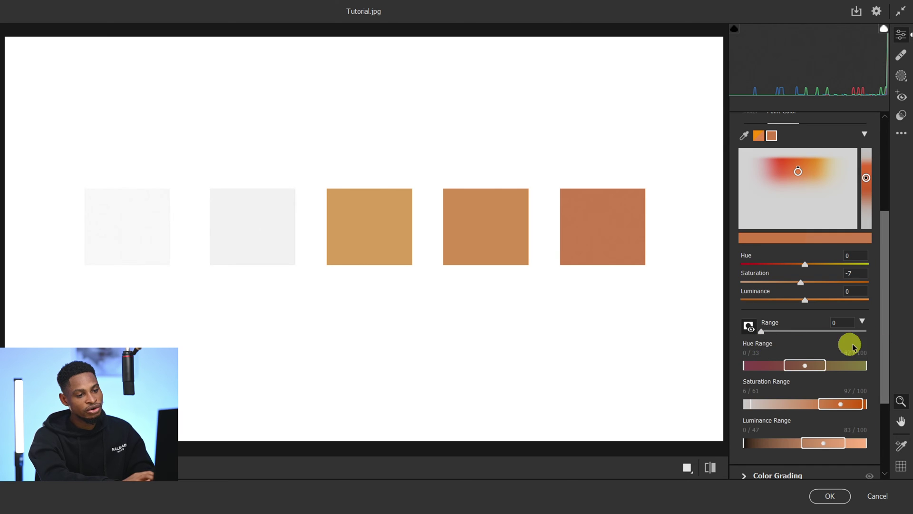
pyautogui.click(751, 345)
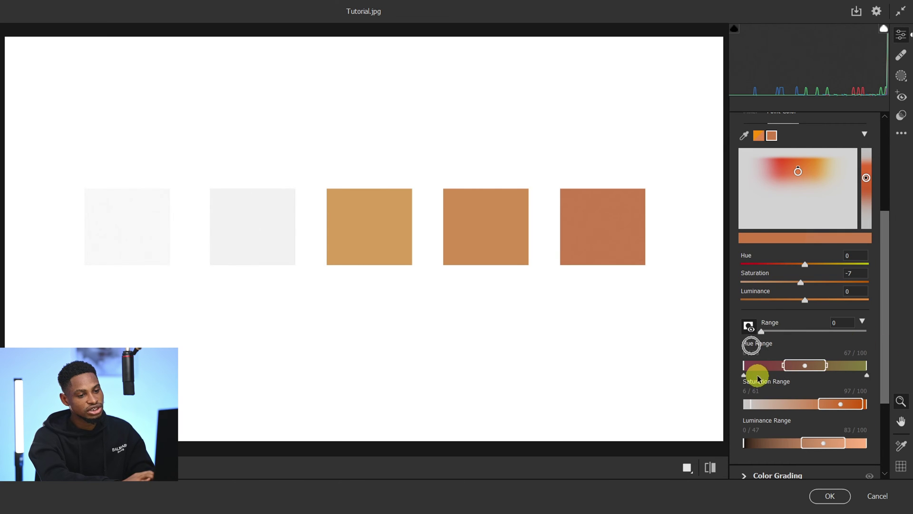
pyautogui.click(758, 422)
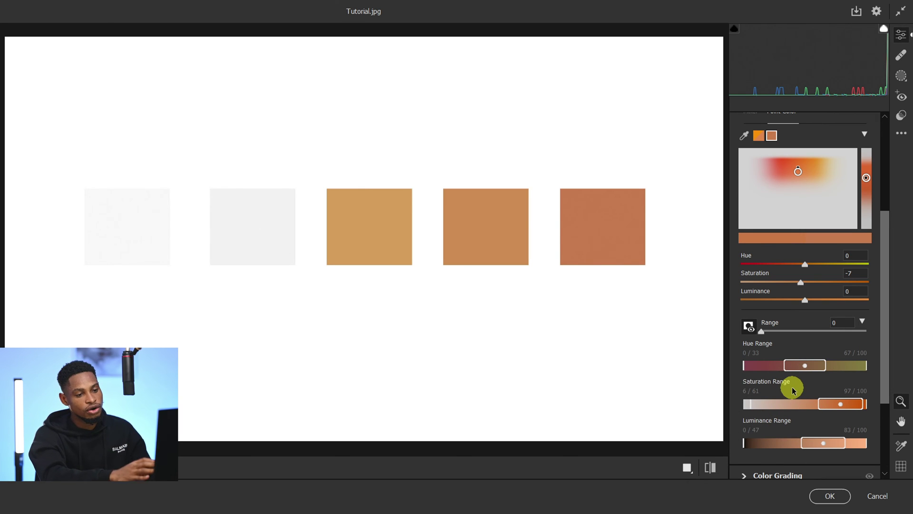
pyautogui.click(784, 368)
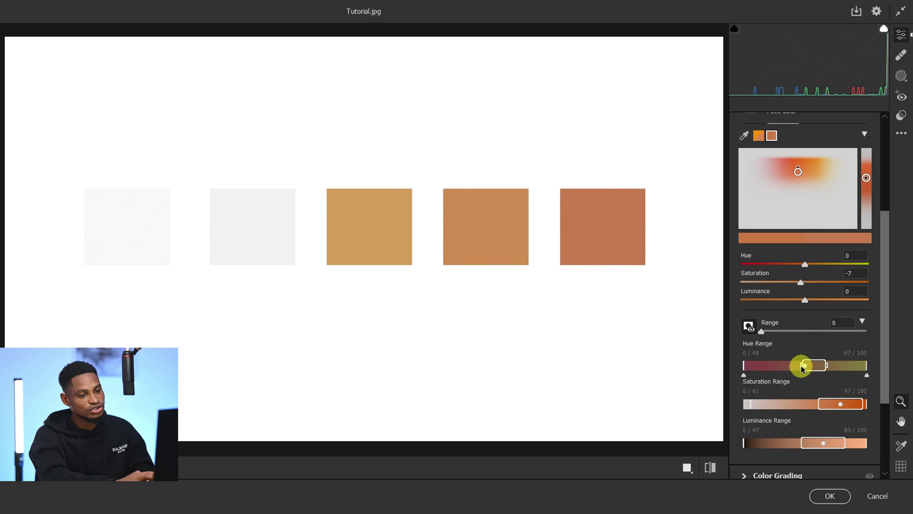
pyautogui.moveTo(802, 368)
pyautogui.mouseDown()
pyautogui.moveTo(824, 369)
pyautogui.moveTo(807, 369)
pyautogui.mouseUp()
# Step: Narrow the Saturation Range to 6–80 and raise the lower edge of the Luminance Range
pyautogui.click(823, 414)
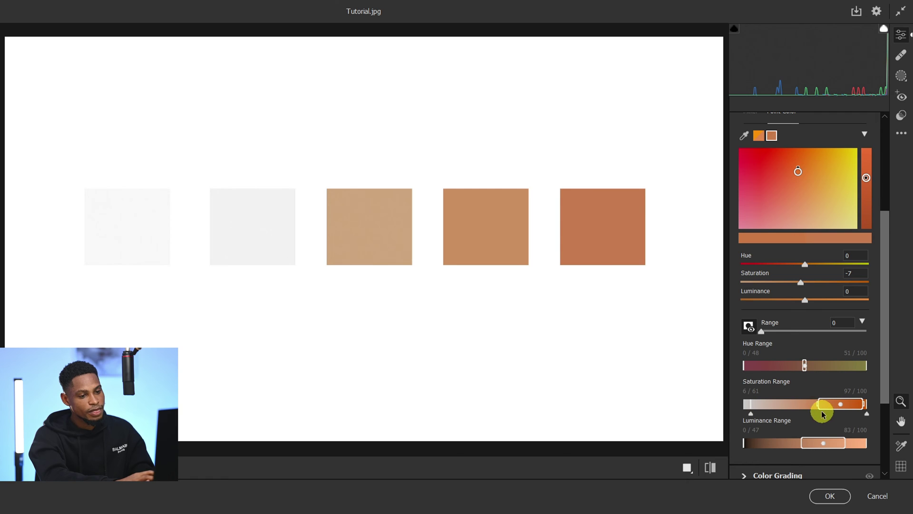
pyautogui.moveTo(817, 405); pyautogui.dragTo(841, 406)
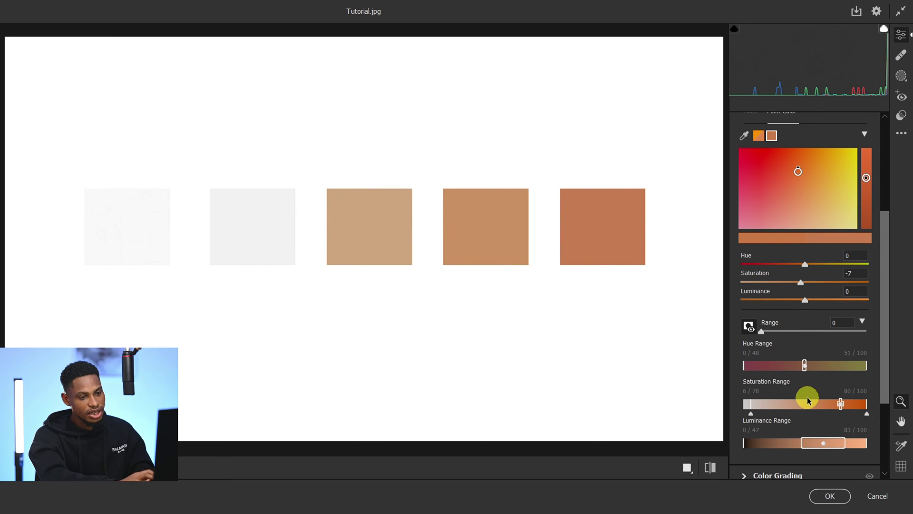
pyautogui.scroll(-2, 805, 402)
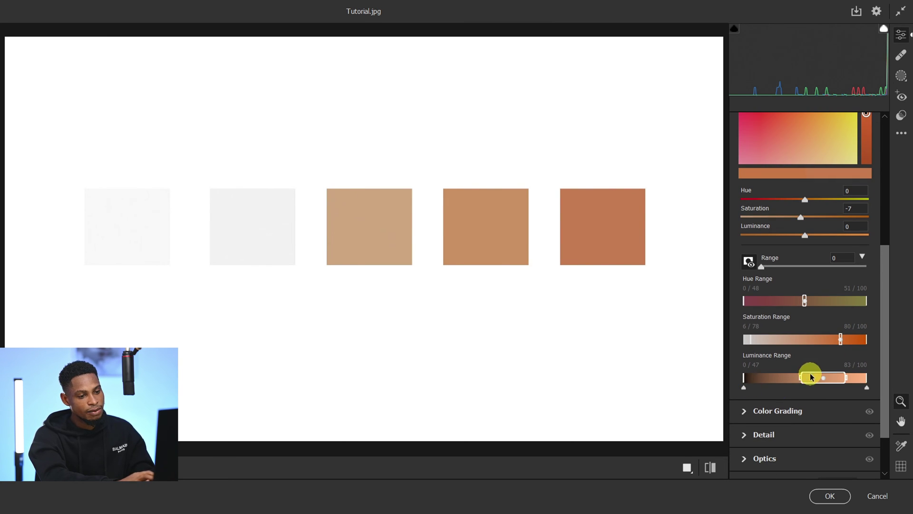
pyautogui.moveTo(801, 379); pyautogui.dragTo(823, 380)
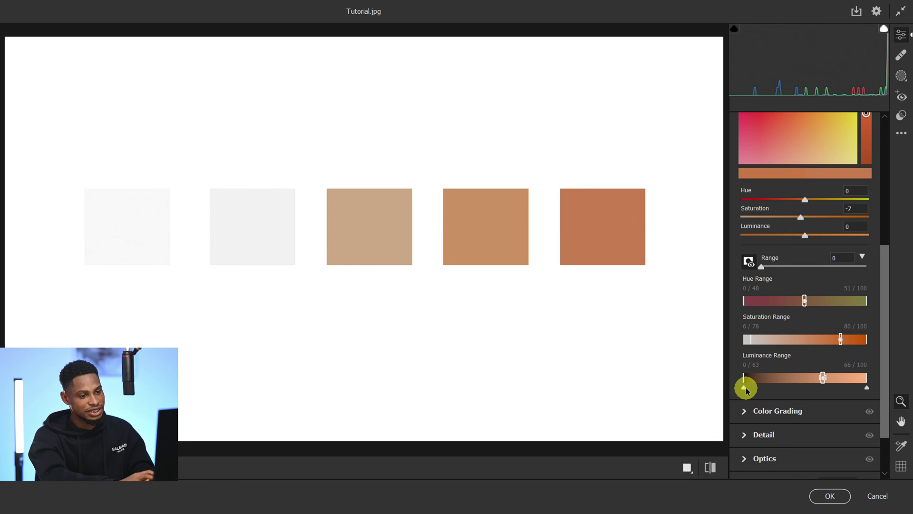
pyautogui.moveTo(745, 387); pyautogui.dragTo(803, 392)
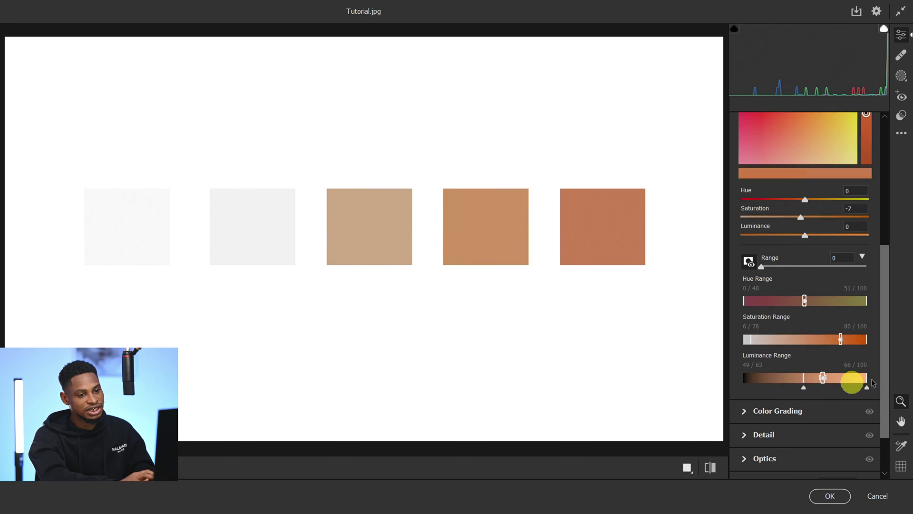
# Step: Adjust the Hue Range handles to isolate the last swatch, then shift its Hue toward red
pyautogui.moveTo(888, 375); pyautogui.dragTo(887, 343)
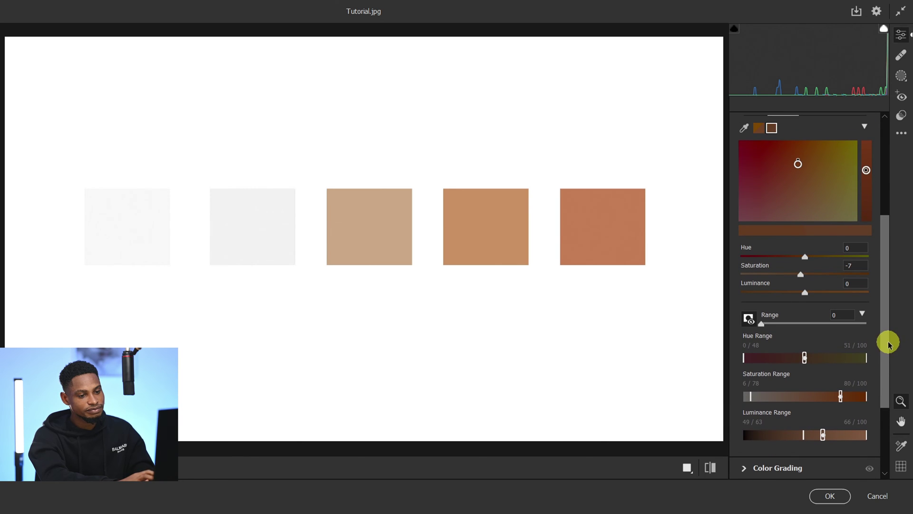
pyautogui.moveTo(866, 447); pyautogui.dragTo(839, 447)
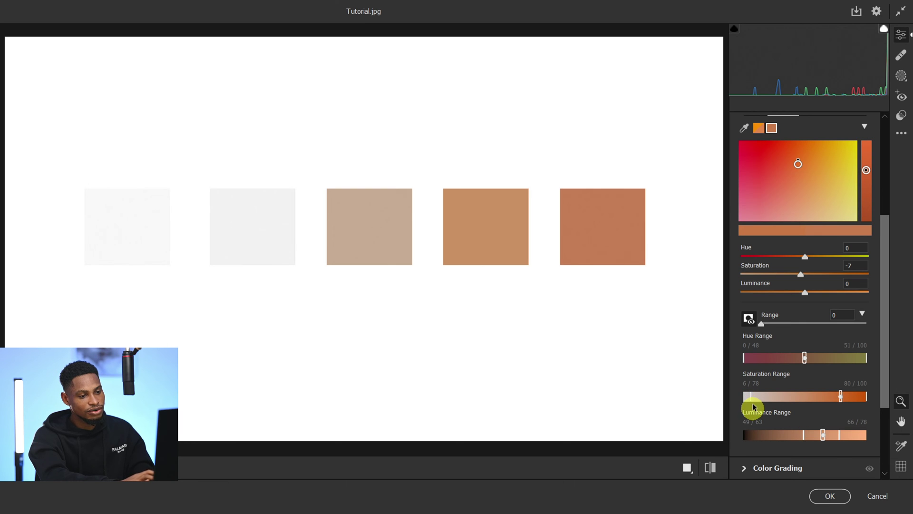
pyautogui.moveTo(744, 364); pyautogui.dragTo(805, 367)
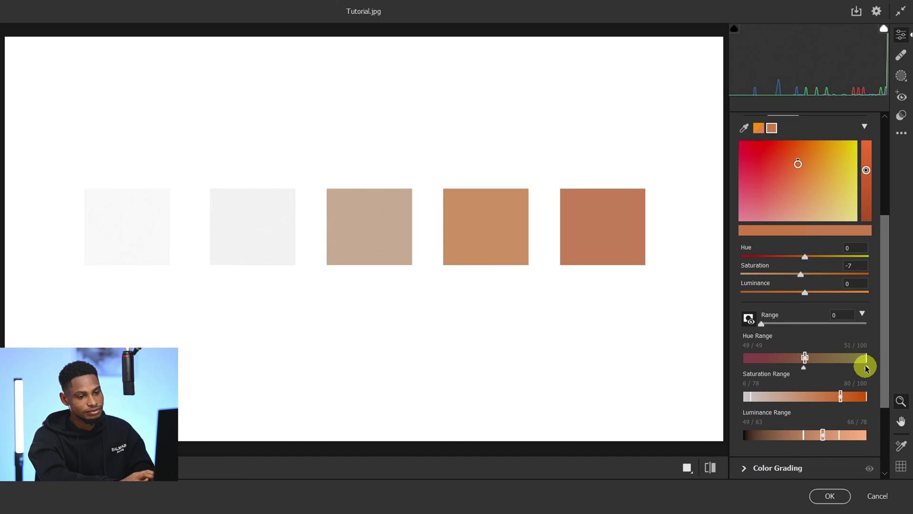
pyautogui.moveTo(867, 366)
pyautogui.mouseDown()
pyautogui.moveTo(806, 368)
pyautogui.moveTo(869, 367)
pyautogui.mouseUp()
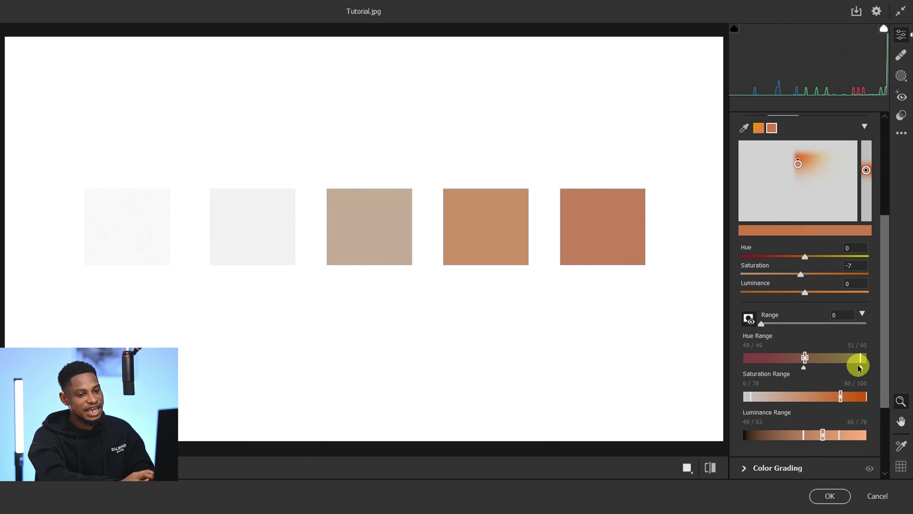
pyautogui.moveTo(811, 368); pyautogui.dragTo(822, 367)
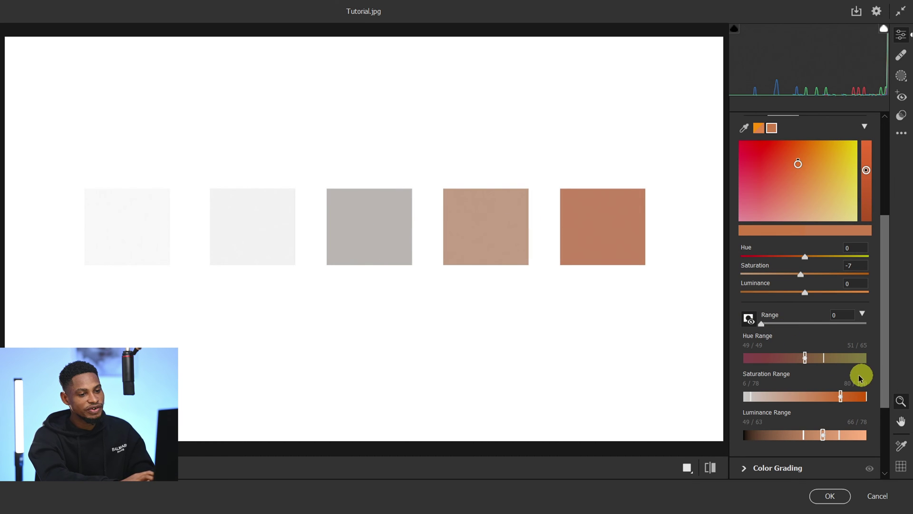
pyautogui.moveTo(825, 368); pyautogui.dragTo(875, 373)
pyautogui.moveTo(802, 368); pyautogui.dragTo(789, 371)
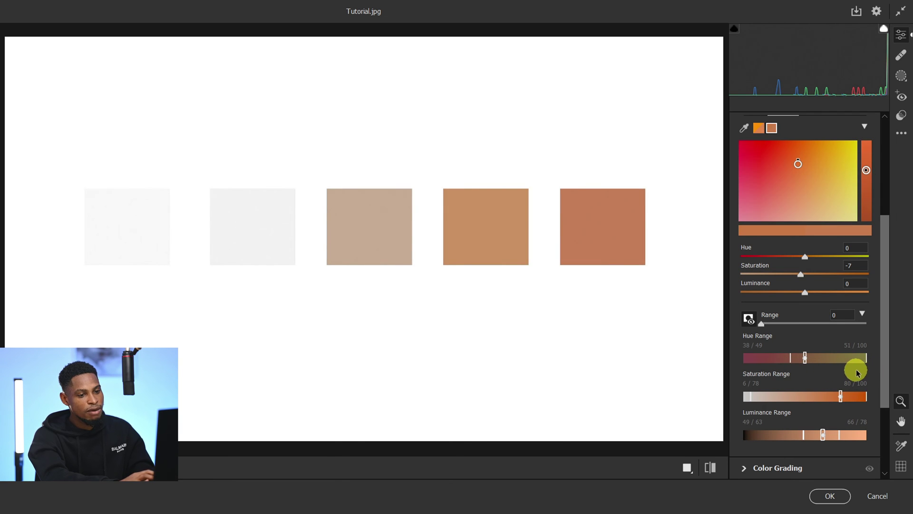
pyautogui.moveTo(868, 371); pyautogui.dragTo(863, 372)
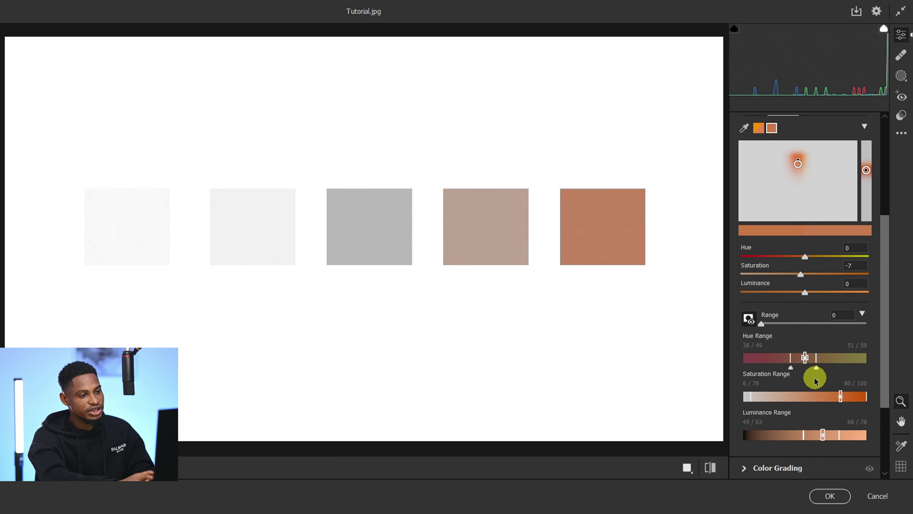
pyautogui.moveTo(803, 380); pyautogui.dragTo(803, 380)
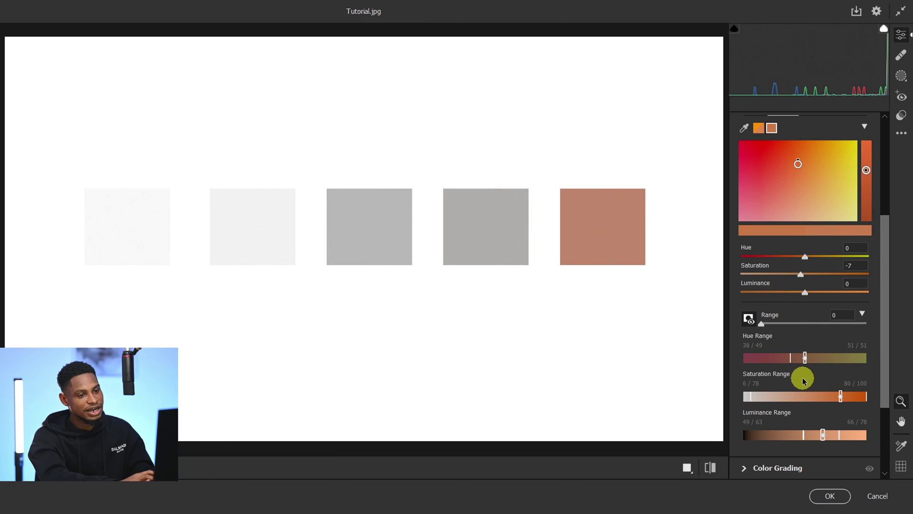
pyautogui.moveTo(609, 233); pyautogui.dragTo(606, 233)
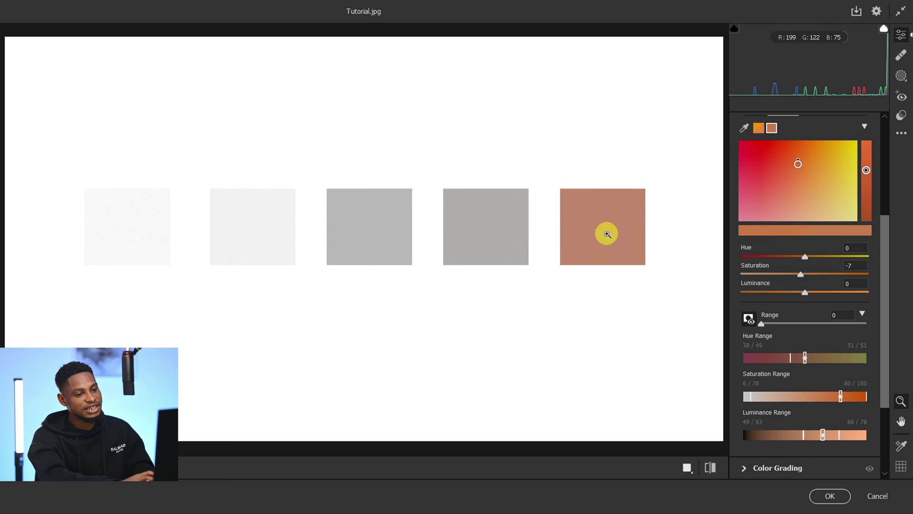
pyautogui.moveTo(803, 258); pyautogui.dragTo(855, 275)
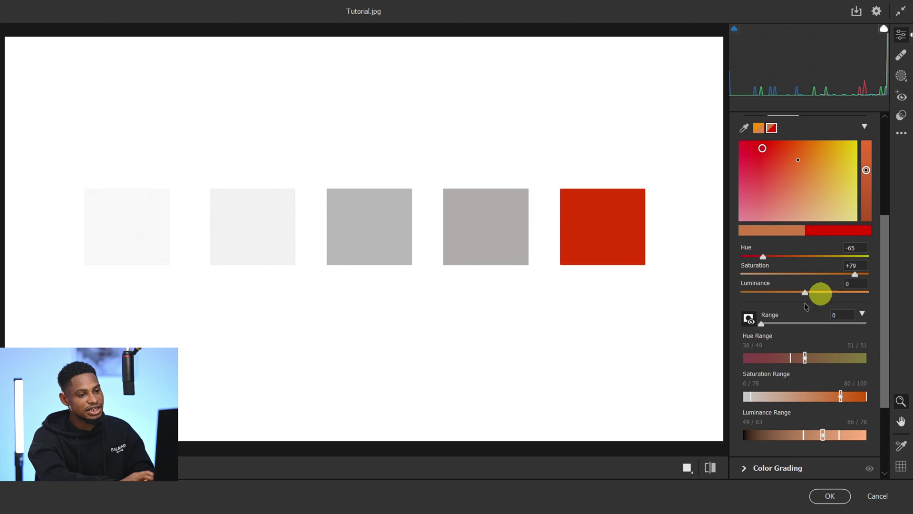
# Step: Toggle Range Overlay and set the red swatch's Saturation to +79 and Luminance to -46
pyautogui.click(749, 318)
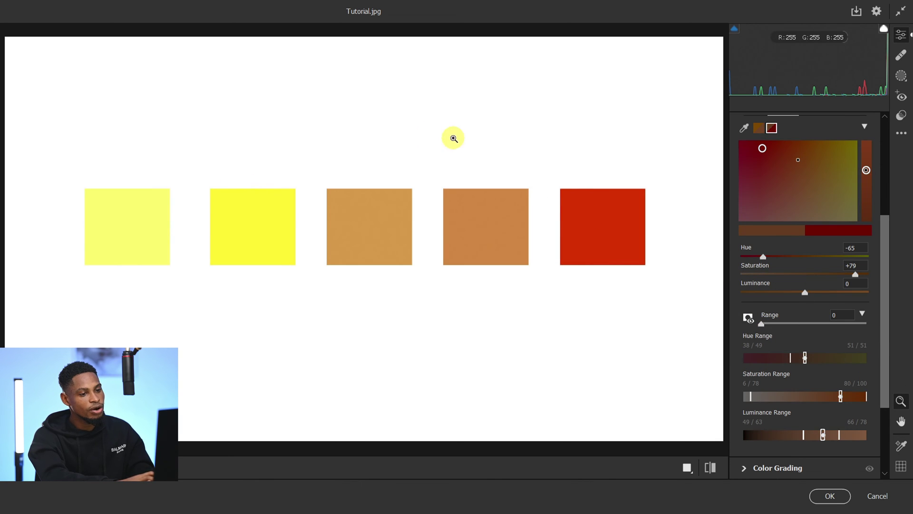
pyautogui.moveTo(761, 262); pyautogui.dragTo(855, 274)
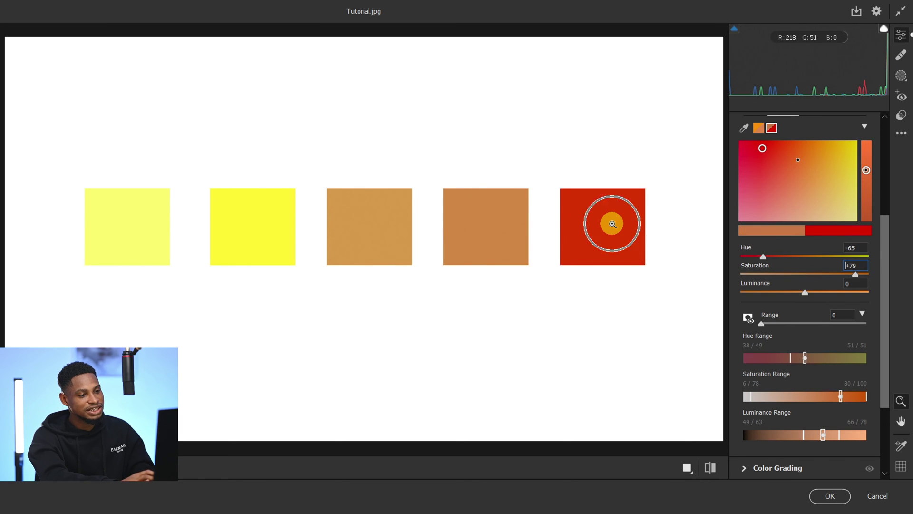
pyautogui.click(764, 298)
pyautogui.moveTo(806, 294)
pyautogui.mouseDown()
pyautogui.moveTo(754, 291)
pyautogui.moveTo(809, 292)
pyautogui.mouseUp()
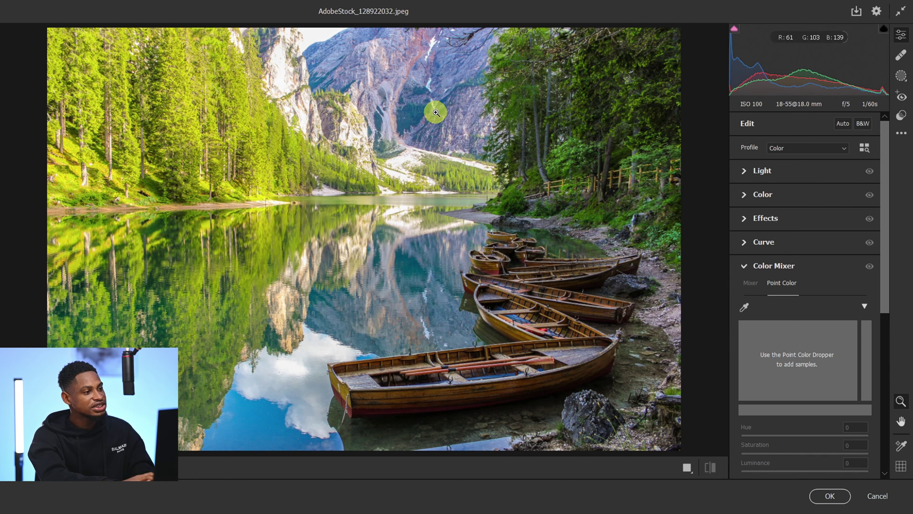
# Step: Sample the forest's yellow-green with the Point Color dropper and set Hue -26, Saturation -26
pyautogui.click(177, 85)
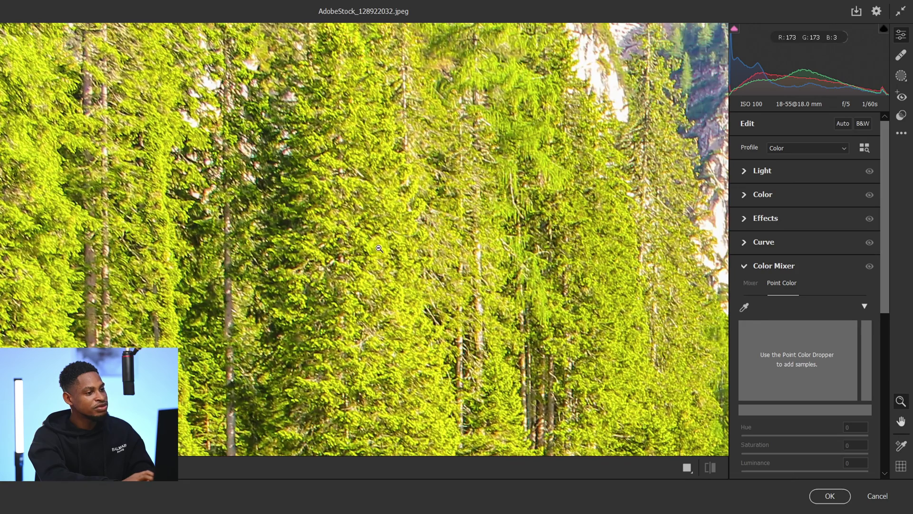
pyautogui.click(745, 307)
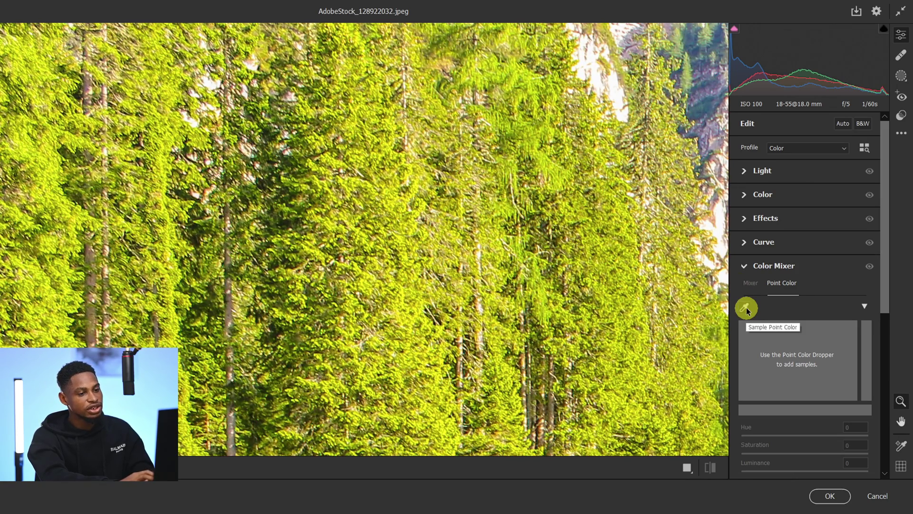
pyautogui.click(392, 220)
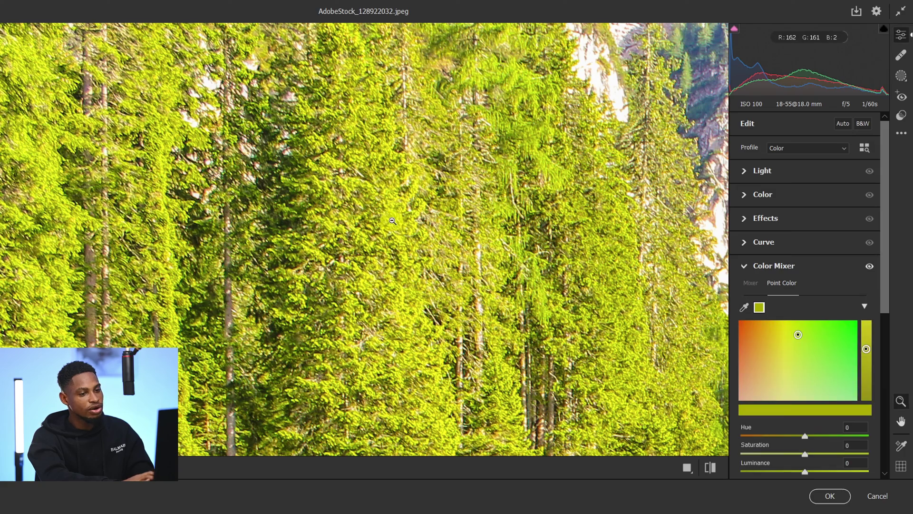
pyautogui.click(535, 277)
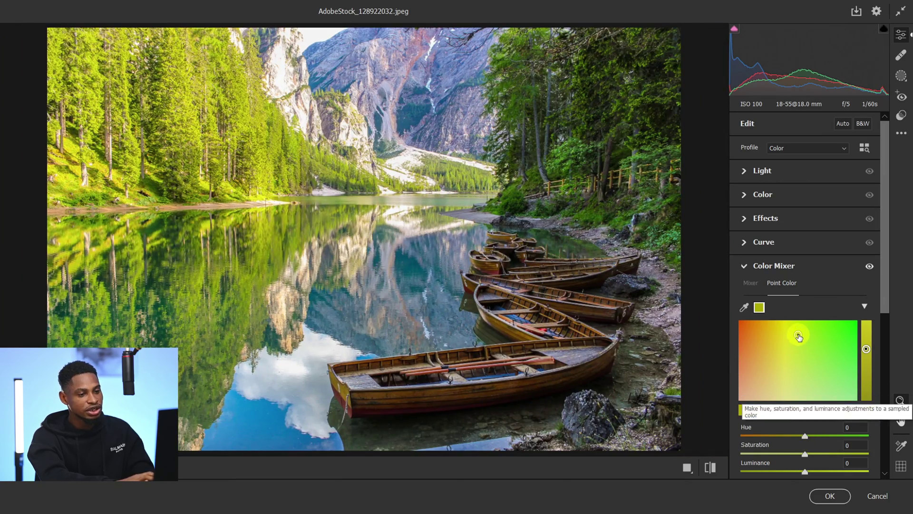
pyautogui.moveTo(799, 336); pyautogui.dragTo(767, 380)
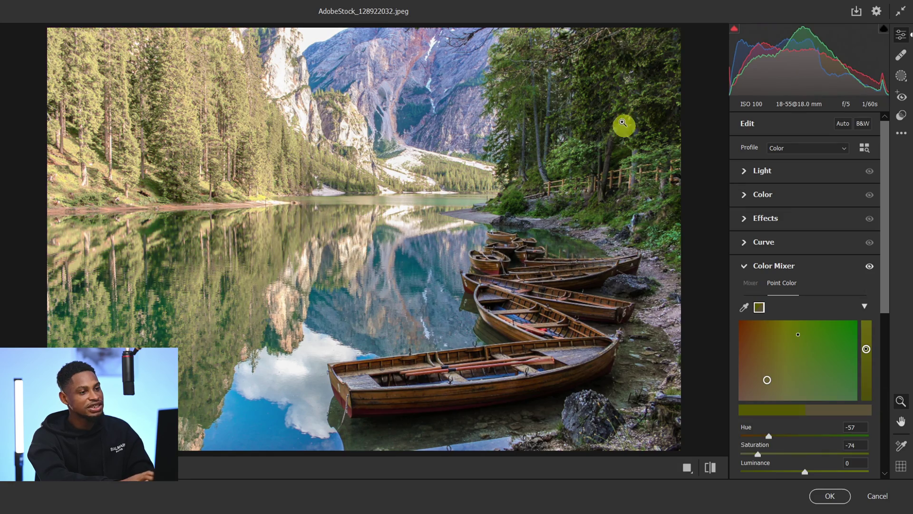
pyautogui.click(619, 98)
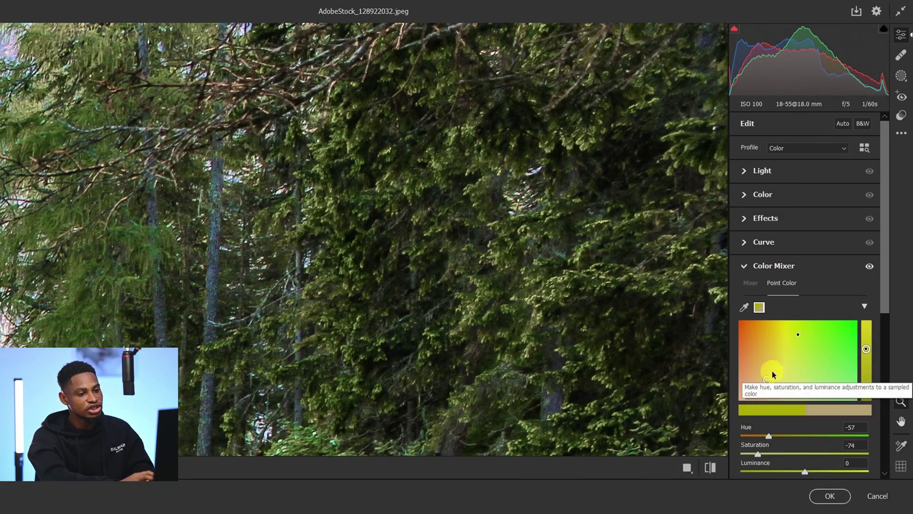
pyautogui.moveTo(765, 378); pyautogui.dragTo(783, 349)
pyautogui.click(454, 282)
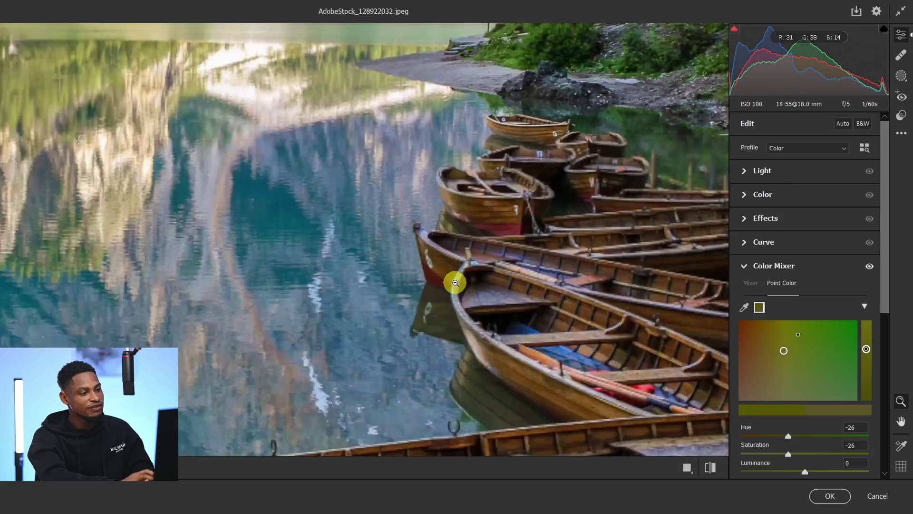
pyautogui.keyDown('alt'); pyautogui.click(385, 185); pyautogui.keyUp('alt')
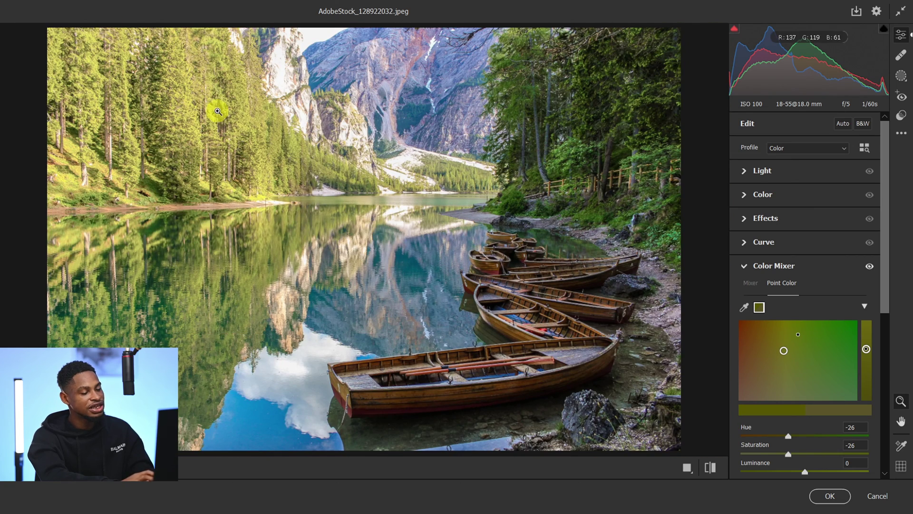
# Step: Limit the green to the left-bank forest with Range 0 and a narrowed Hue Range, then set hue -100
pyautogui.moveTo(881, 302); pyautogui.dragTo(882, 342)
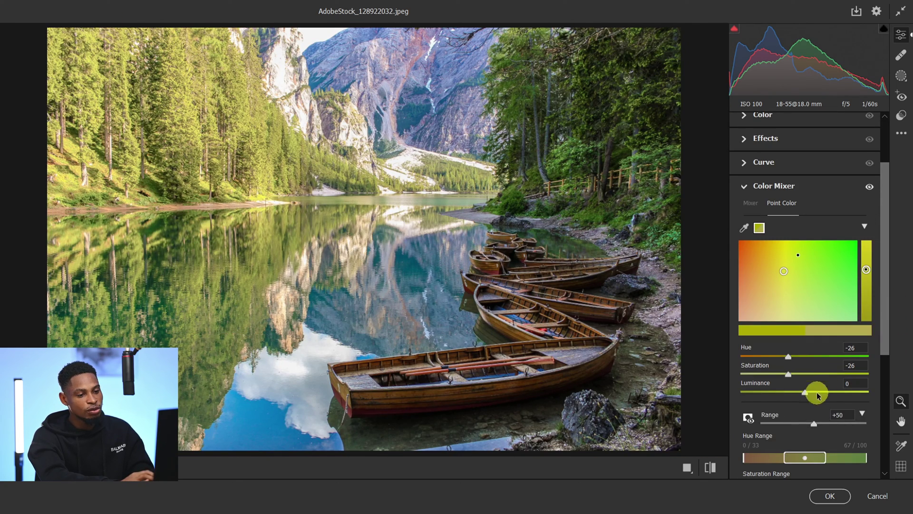
pyautogui.click(749, 418)
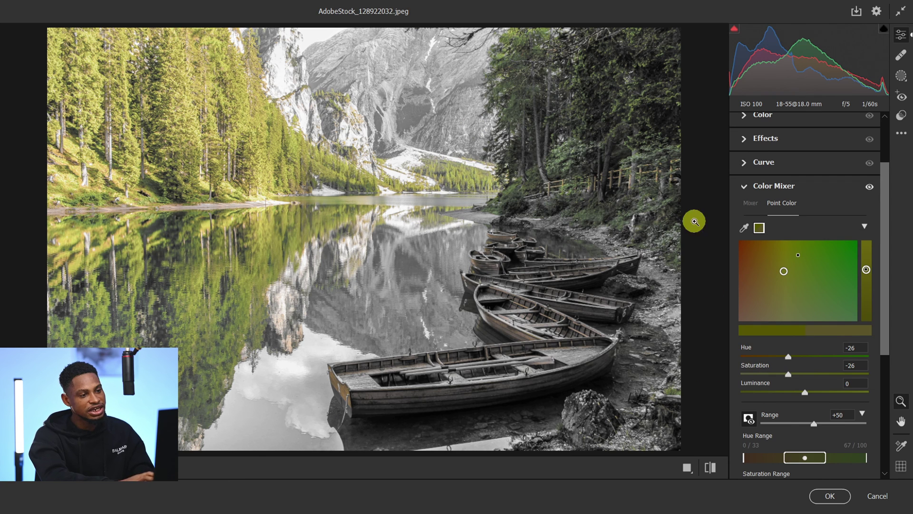
pyautogui.click(629, 81)
pyautogui.moveTo(814, 423); pyautogui.dragTo(752, 436)
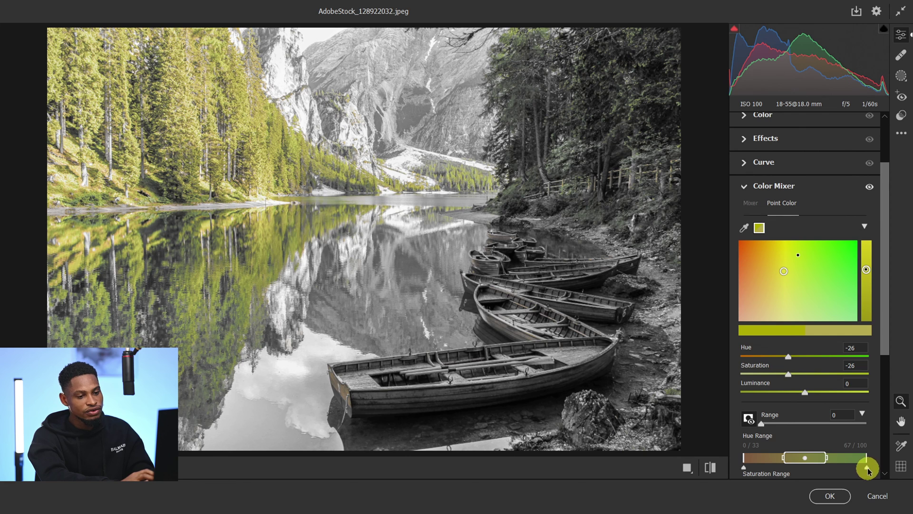
pyautogui.moveTo(826, 459); pyautogui.dragTo(811, 461)
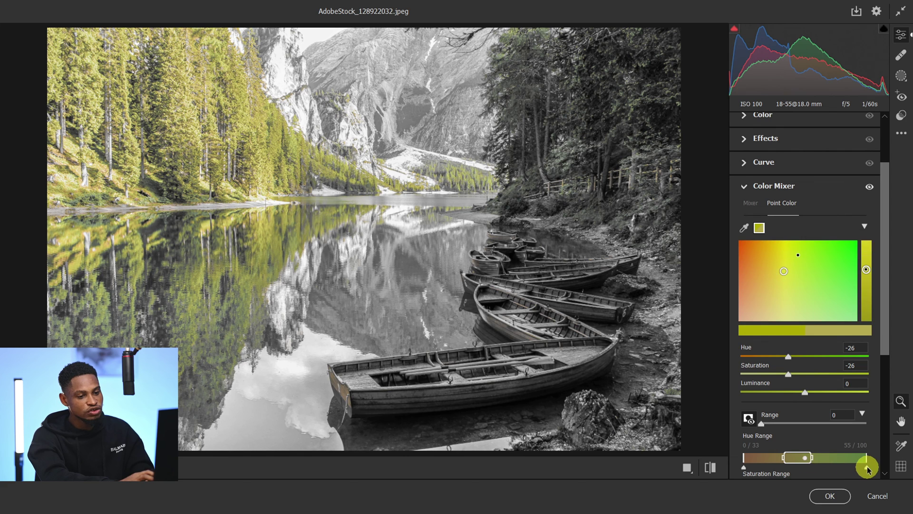
pyautogui.moveTo(867, 469); pyautogui.dragTo(816, 473)
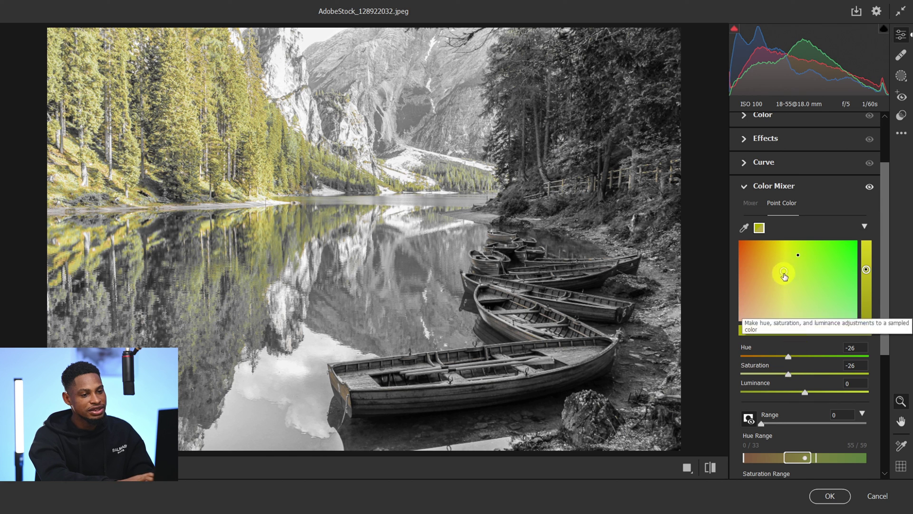
pyautogui.moveTo(789, 356); pyautogui.dragTo(737, 357)
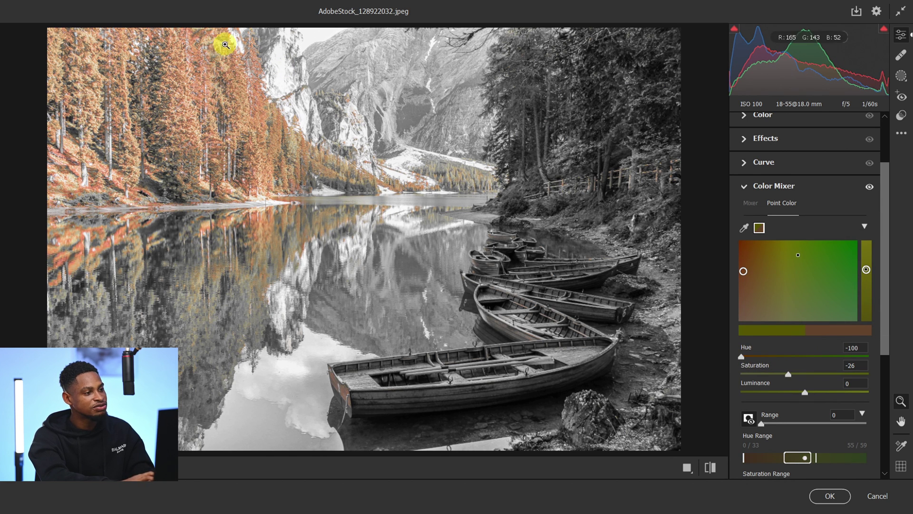
# Step: Turn off the range visualisation and set the forest point colour's Saturation to -8
pyautogui.click(743, 419)
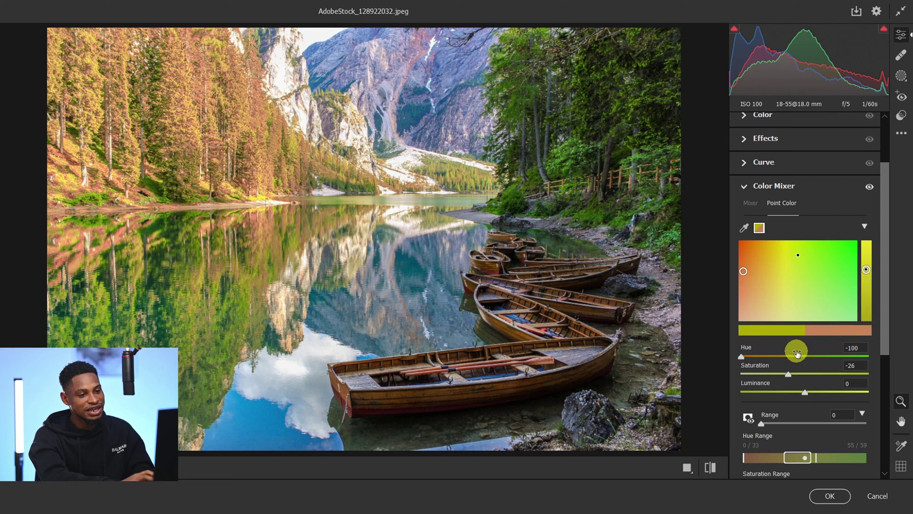
pyautogui.moveTo(788, 375)
pyautogui.mouseDown()
pyautogui.moveTo(825, 377)
pyautogui.moveTo(771, 381)
pyautogui.moveTo(827, 389)
pyautogui.moveTo(800, 389)
pyautogui.mouseUp()
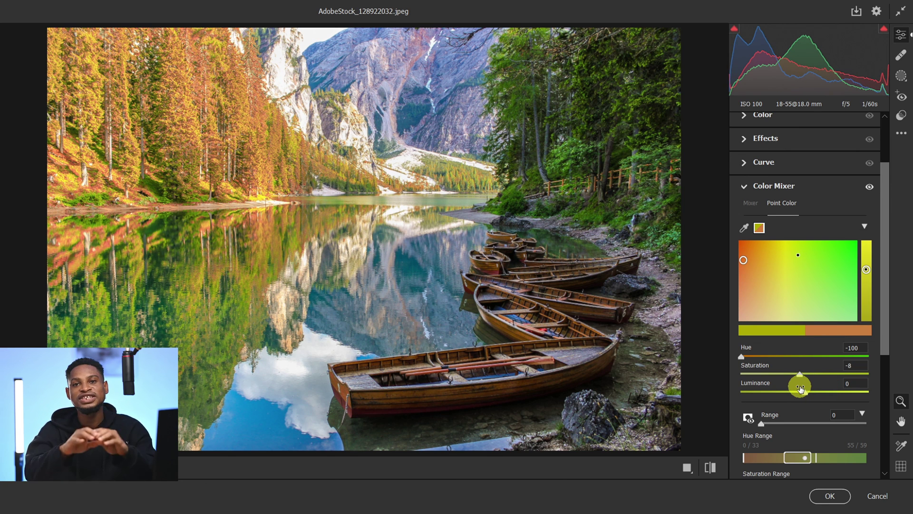